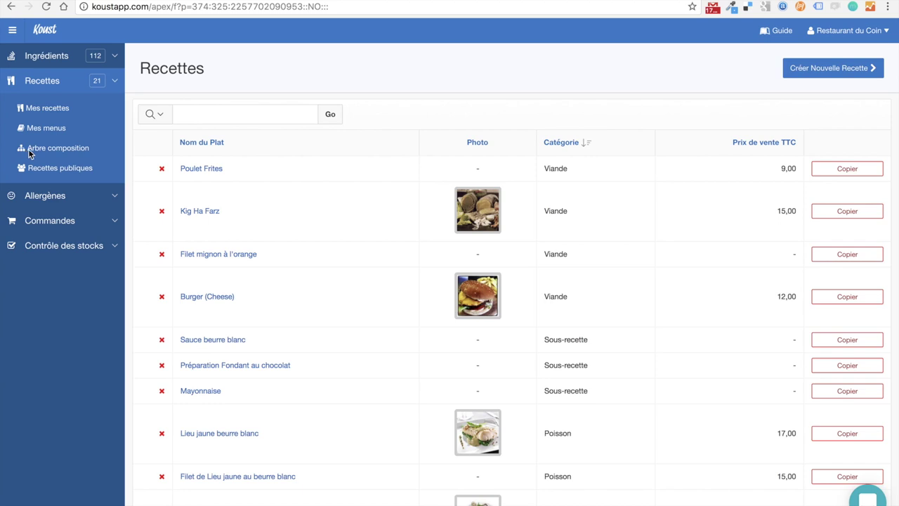
- Open the Lieu jaune beurre blanc recipe from the recipe list
{"action": "scroll", "coordinate": [313, 271], "scroll_direction": "down", "scroll_amount": 2}
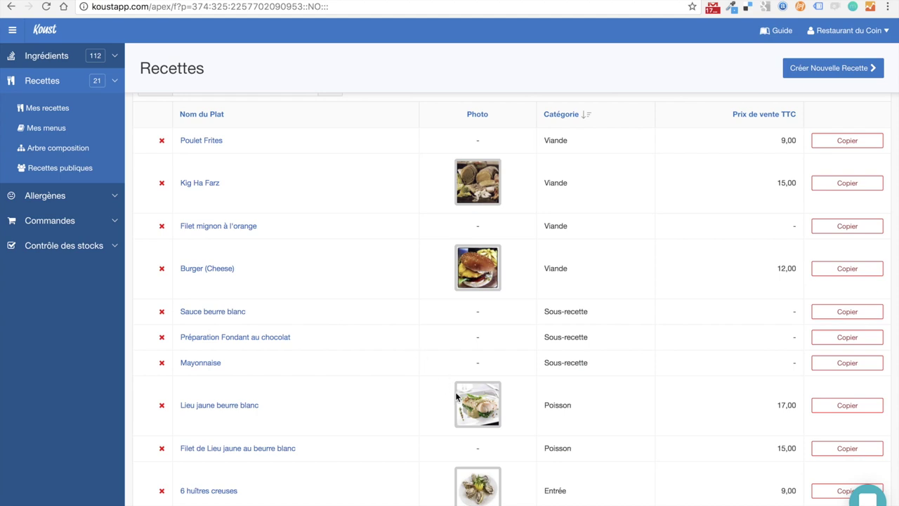
{"action": "scroll", "coordinate": [321, 301], "scroll_direction": "up", "scroll_amount": 1}
{"action": "scroll", "coordinate": [322, 299], "scroll_direction": "down", "scroll_amount": 3}
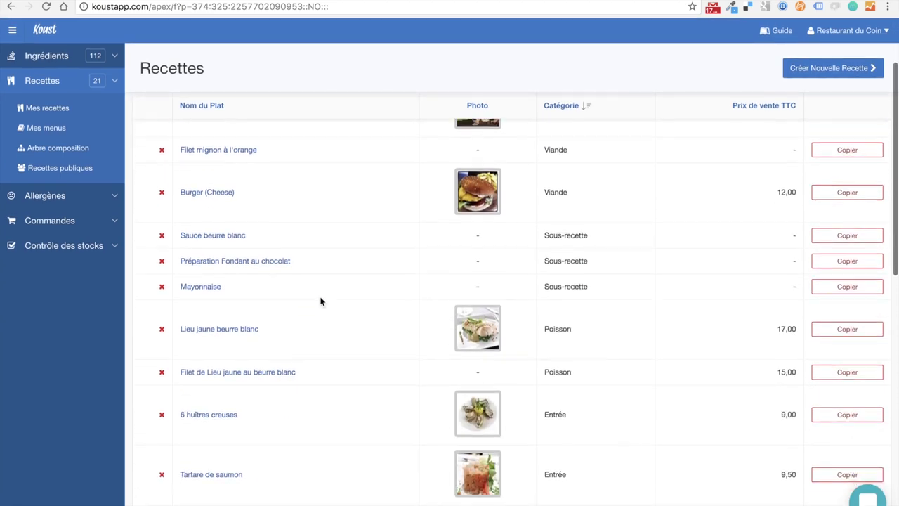
{"action": "left_click", "coordinate": [228, 317]}
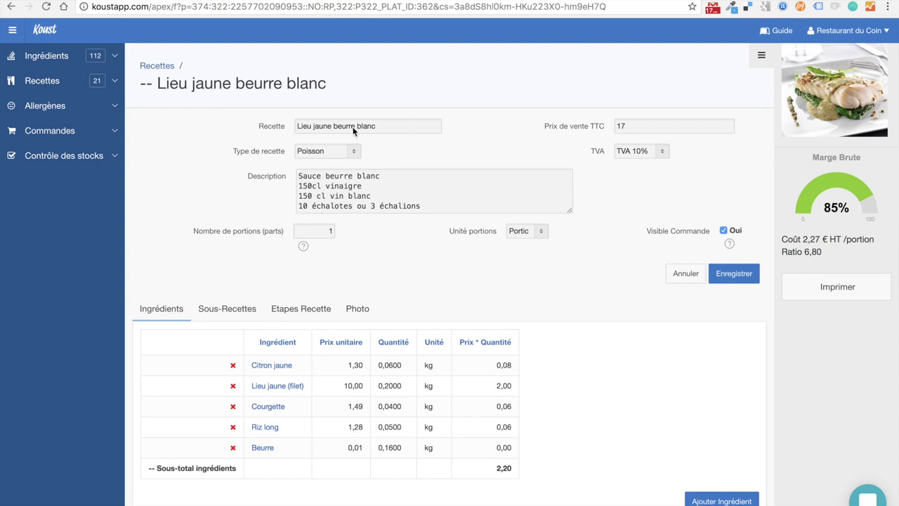
- Review the available recipe types and portion units for the recipe, keeping Poisson and Portion(s) selected
{"action": "left_click", "coordinate": [356, 152]}
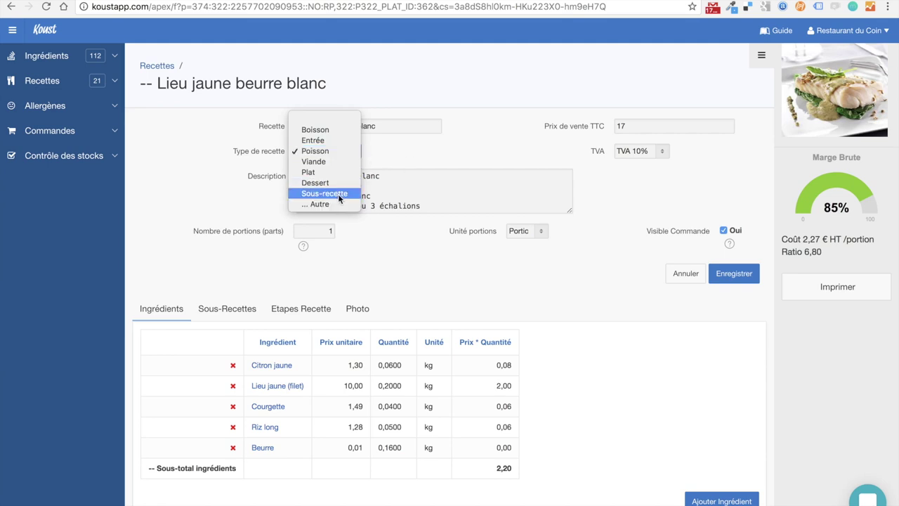
{"action": "left_click", "coordinate": [400, 153]}
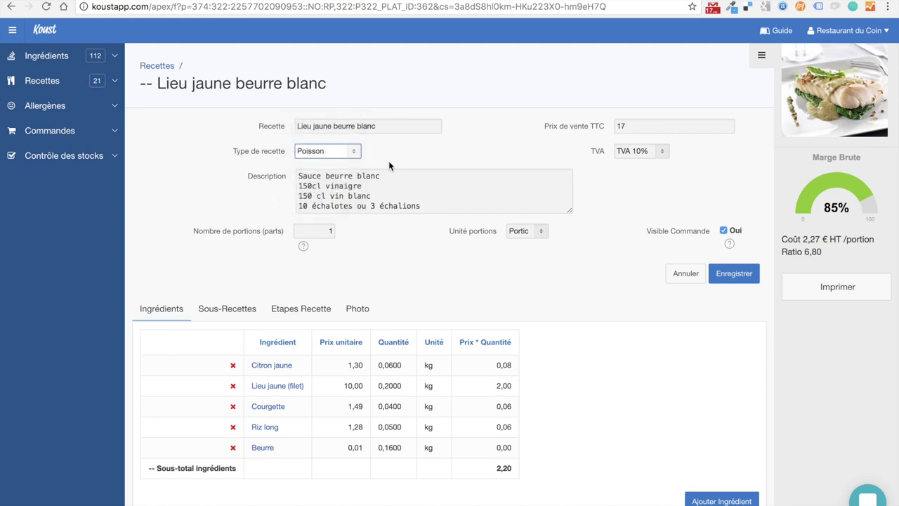
{"action": "left_click", "coordinate": [327, 231]}
{"action": "left_click", "coordinate": [331, 242]}
{"action": "left_click", "coordinate": [543, 237]}
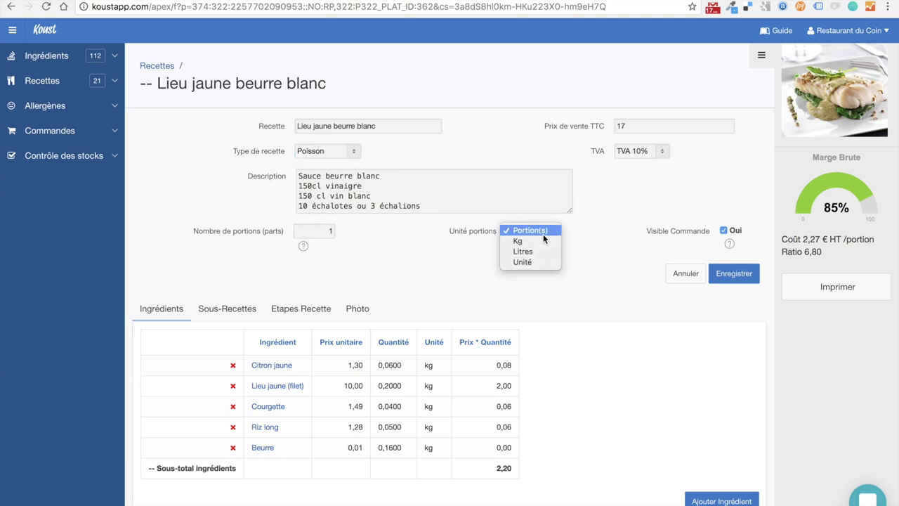
{"action": "left_click", "coordinate": [543, 234]}
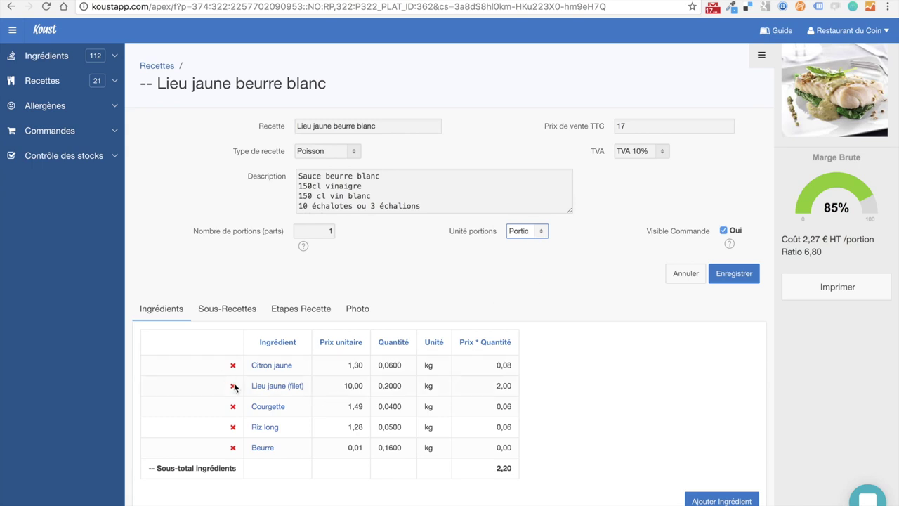
- Remove the Citron jaune ingredient from the recipe and confirm the removal
{"action": "scroll", "coordinate": [238, 423], "scroll_direction": "down", "scroll_amount": 2}
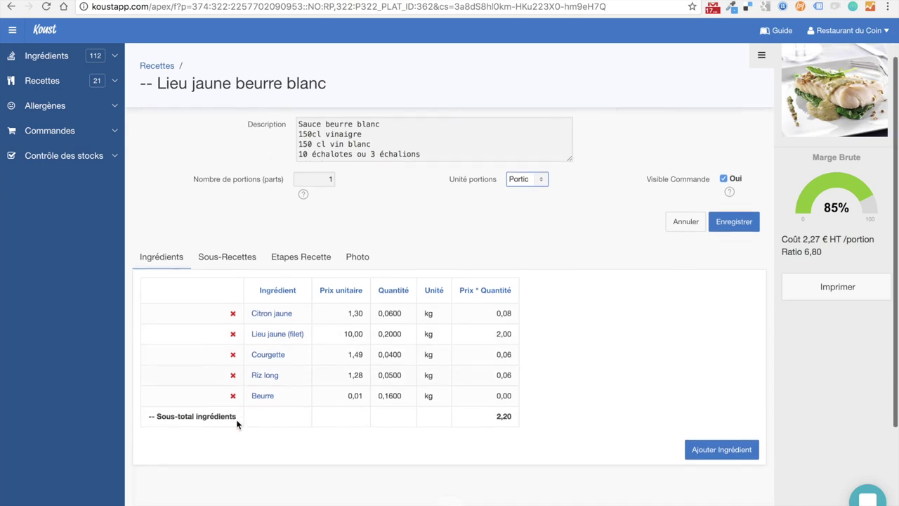
{"action": "scroll", "coordinate": [237, 423], "scroll_direction": "down", "scroll_amount": 1}
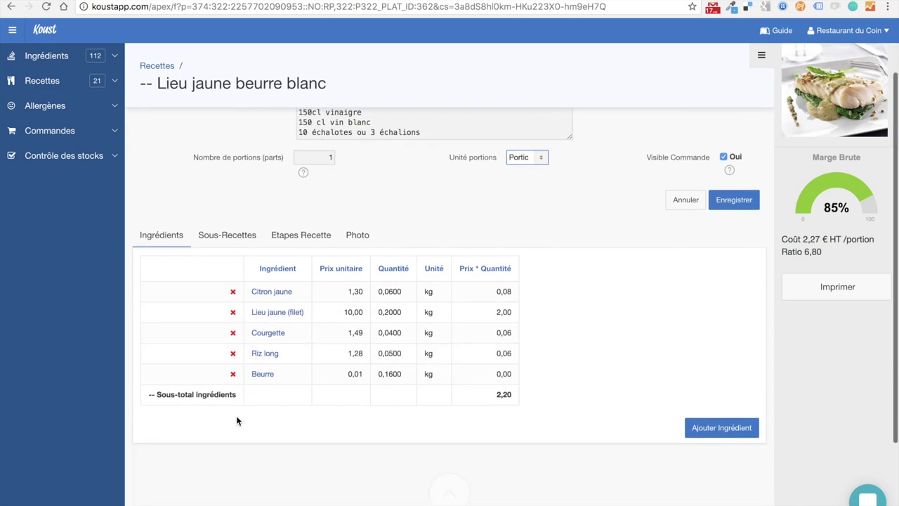
{"action": "left_click", "coordinate": [233, 292]}
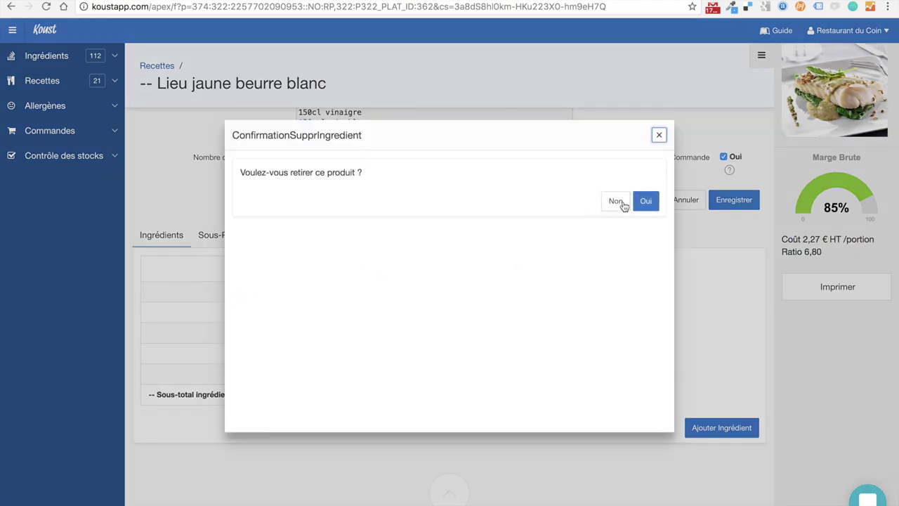
{"action": "left_click", "coordinate": [645, 202]}
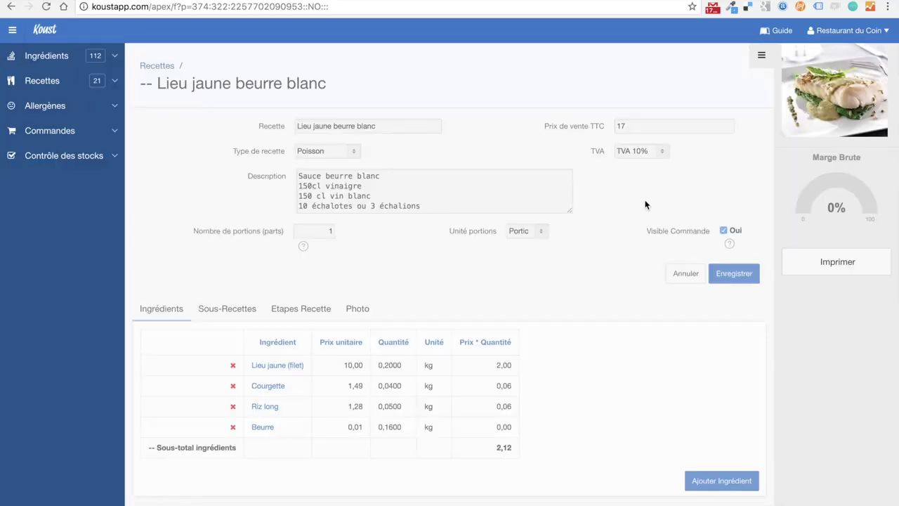
- Add Citron jaune to the recipe's ingredients with a quantity of 0,01 kg
{"action": "left_click", "coordinate": [710, 482]}
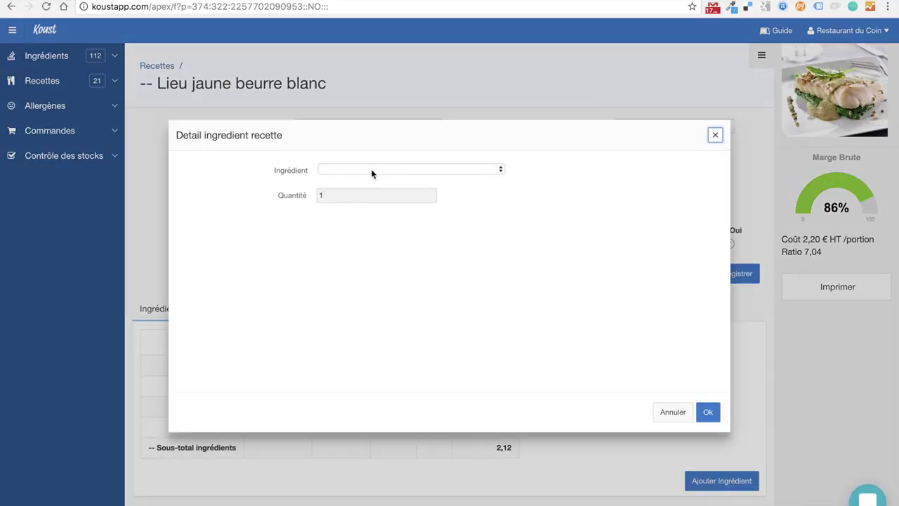
{"action": "left_click", "coordinate": [372, 169]}
{"action": "left_click", "coordinate": [373, 174]}
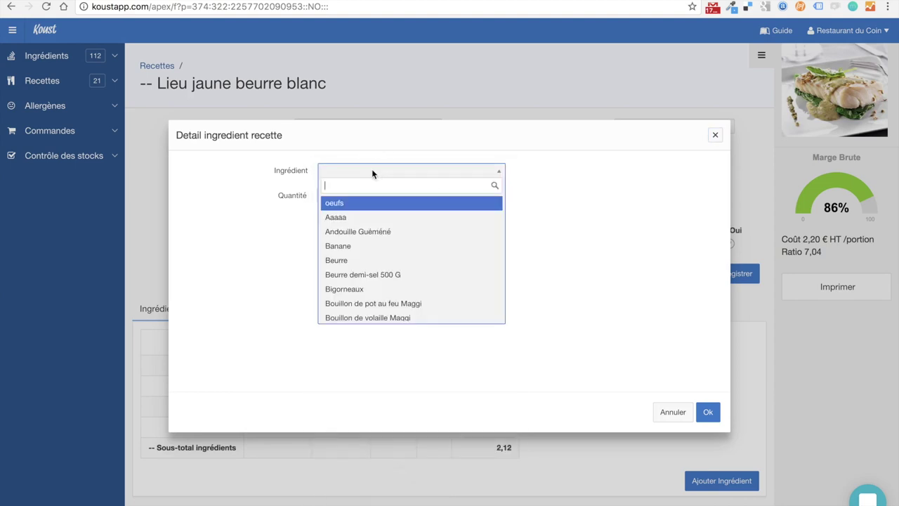
{"action": "type", "text": "cit"}
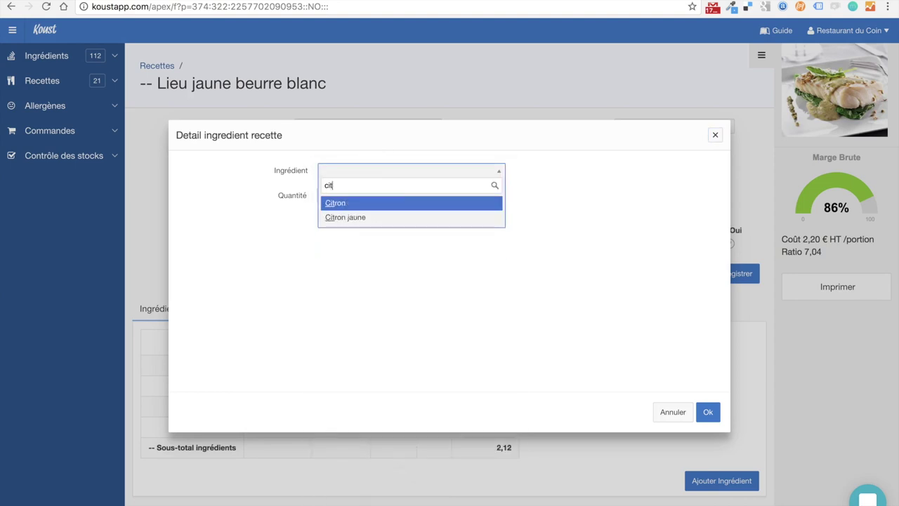
{"action": "type", "text": "r"}
{"action": "left_click", "coordinate": [356, 219]}
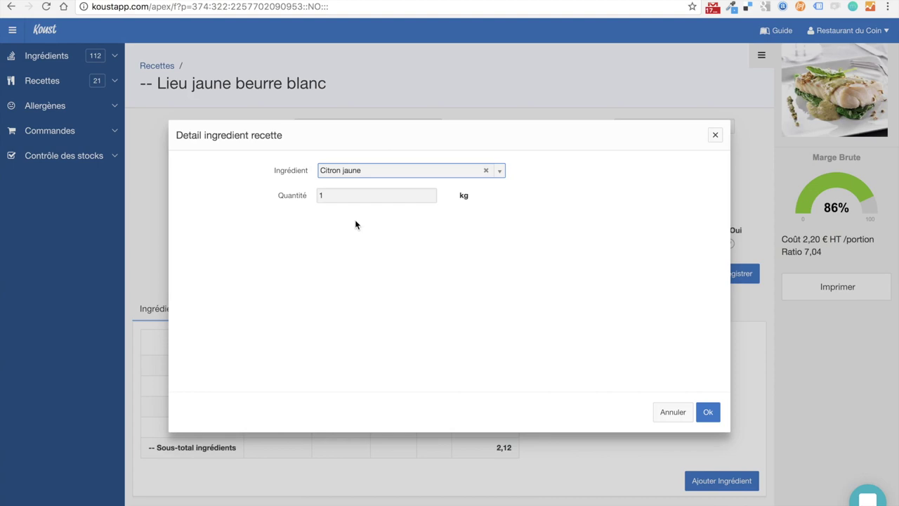
{"action": "left_click", "coordinate": [357, 194]}
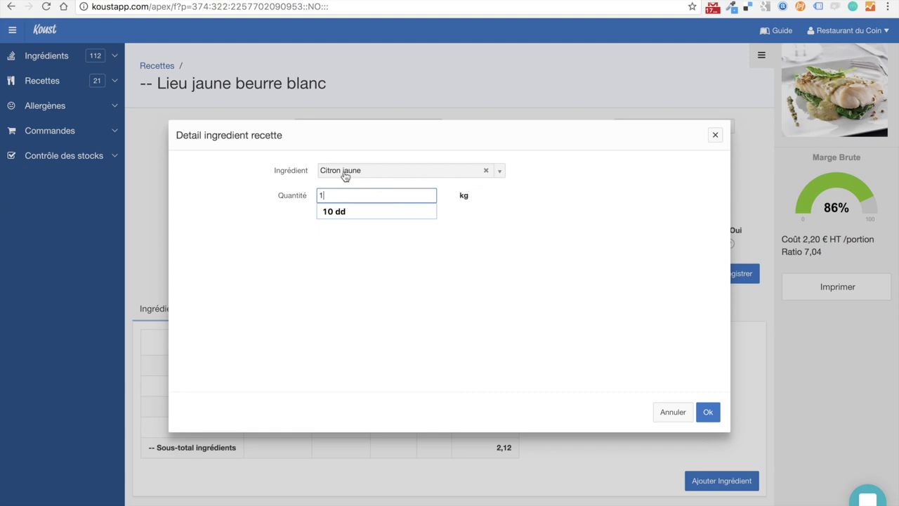
{"action": "double_click", "coordinate": [346, 195]}
{"action": "type", "text": "0,01"}
{"action": "left_click", "coordinate": [707, 417]}
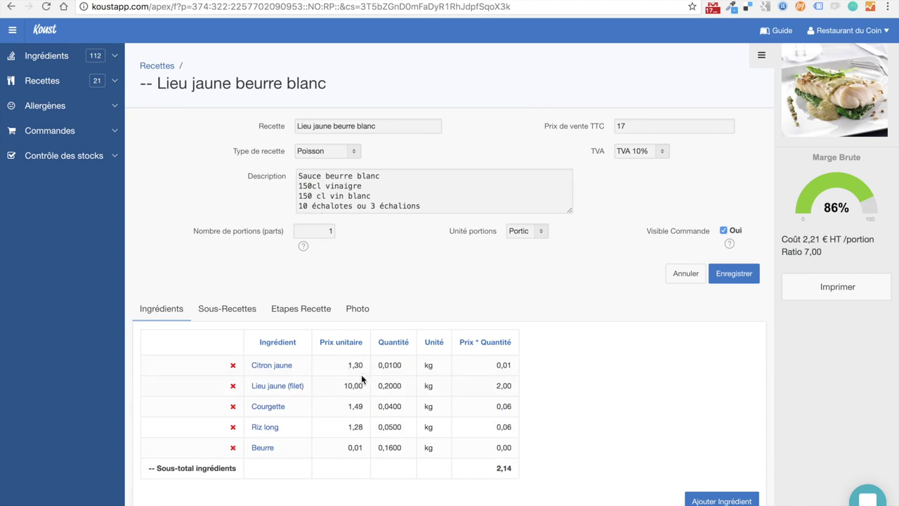
- Remove the re-added Citron jaune from the ingredients and show the recipe's sub-recipes
{"action": "left_click", "coordinate": [233, 366]}
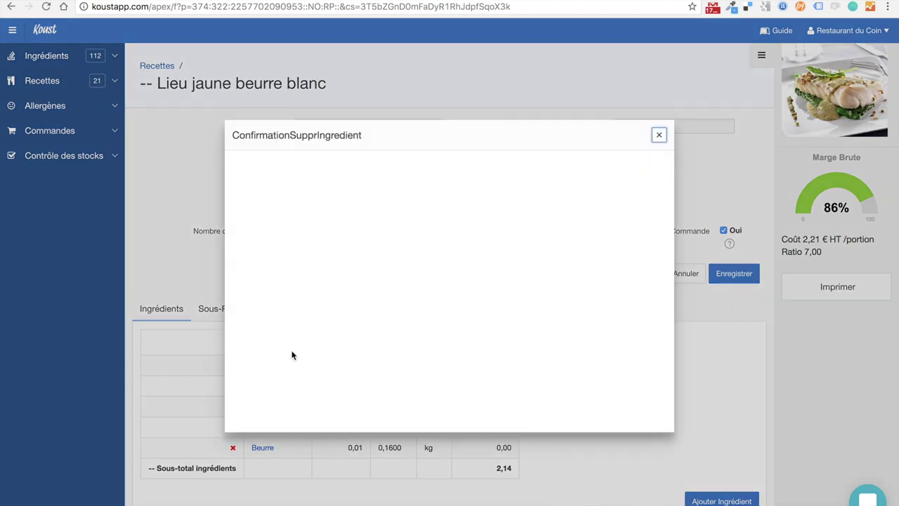
{"action": "left_click", "coordinate": [645, 202]}
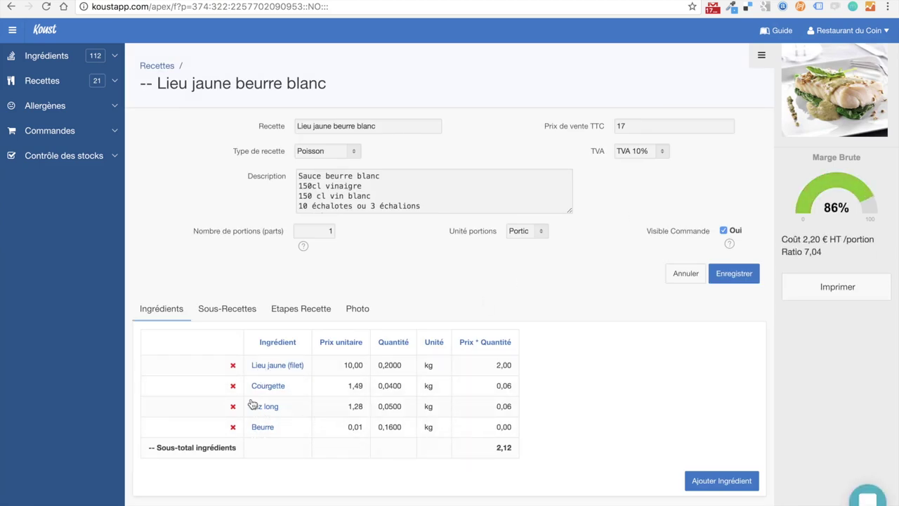
{"action": "left_click", "coordinate": [213, 314]}
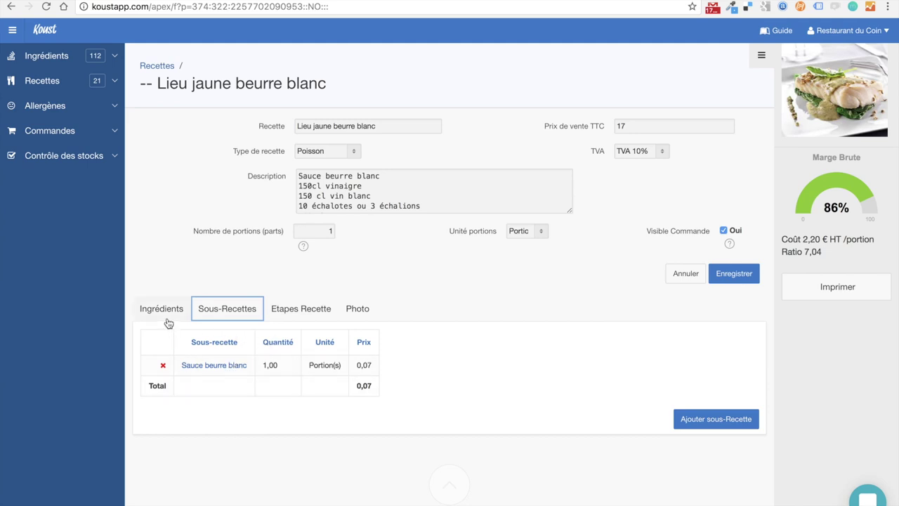
- Add a Dressage step to the recipe with the description "décorer l'assiette"
{"action": "left_click", "coordinate": [288, 311]}
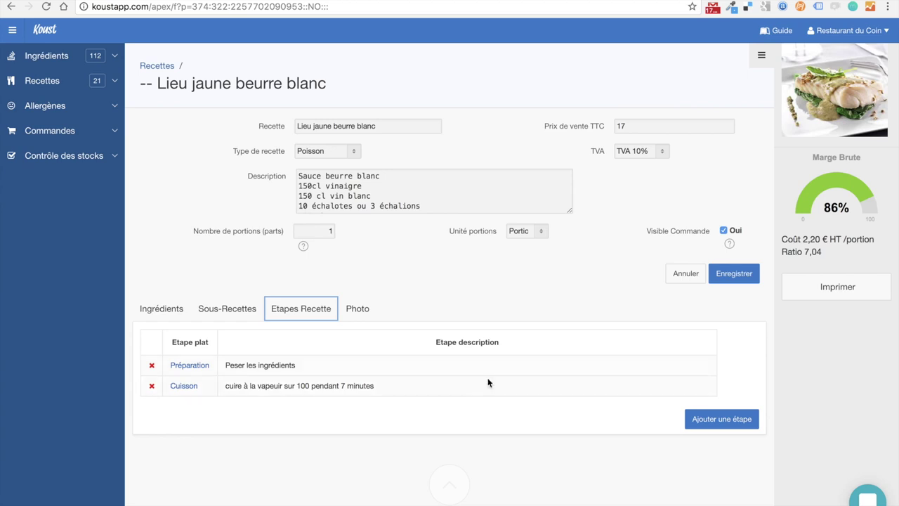
{"action": "left_click", "coordinate": [693, 417]}
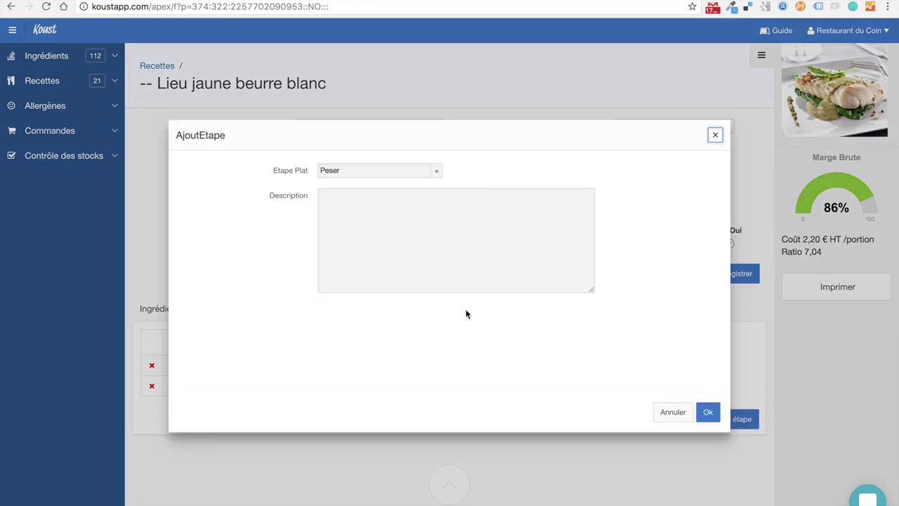
{"action": "left_click", "coordinate": [436, 172]}
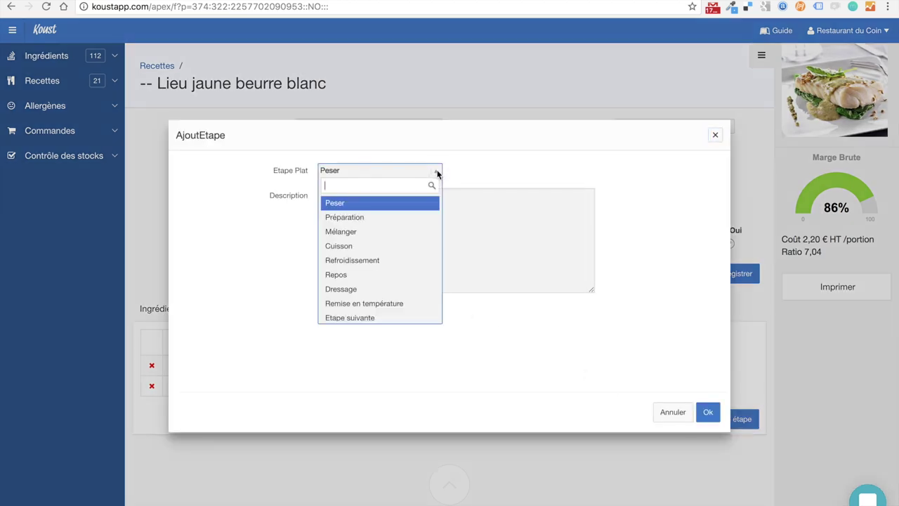
{"action": "left_click", "coordinate": [389, 289]}
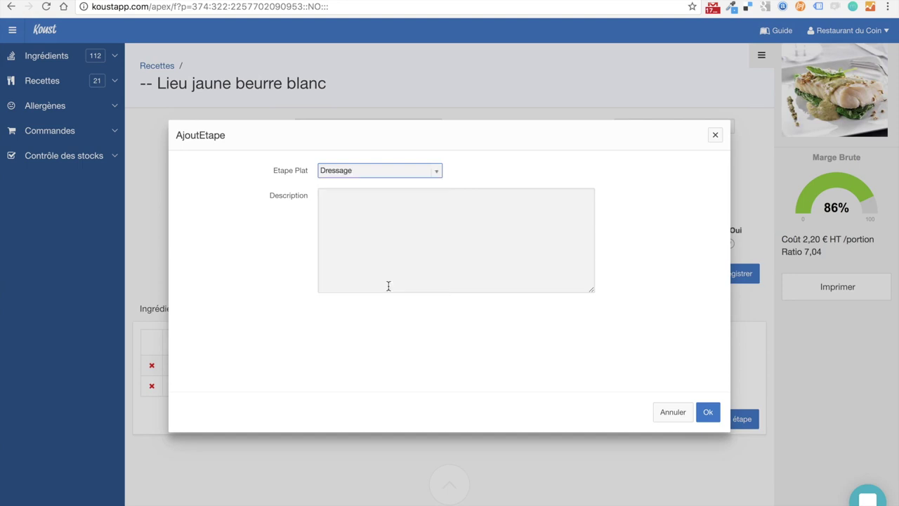
{"action": "left_click", "coordinate": [397, 208]}
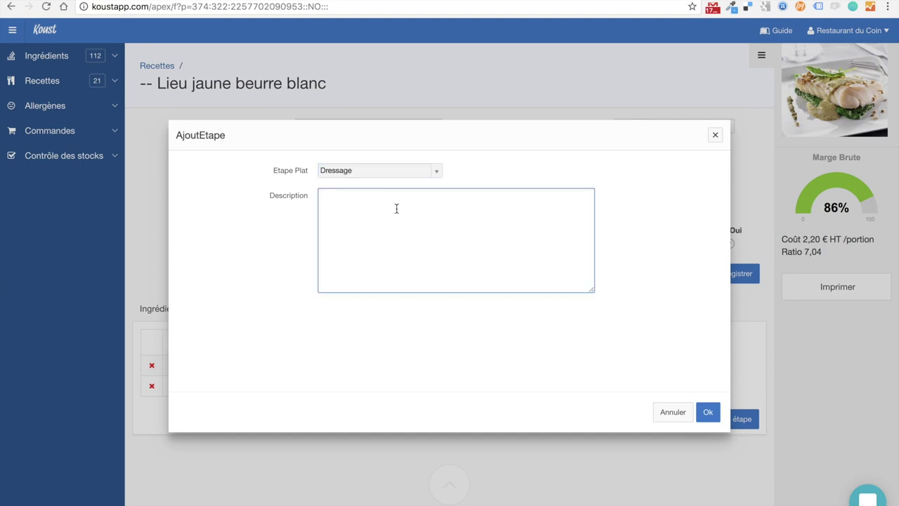
{"action": "type", "text": "décorer l'assiette"}
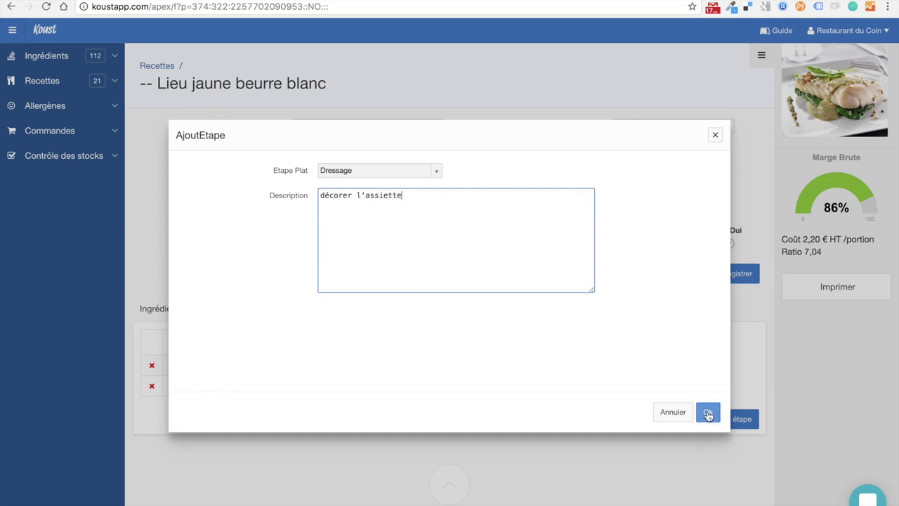
{"action": "left_click", "coordinate": [708, 414]}
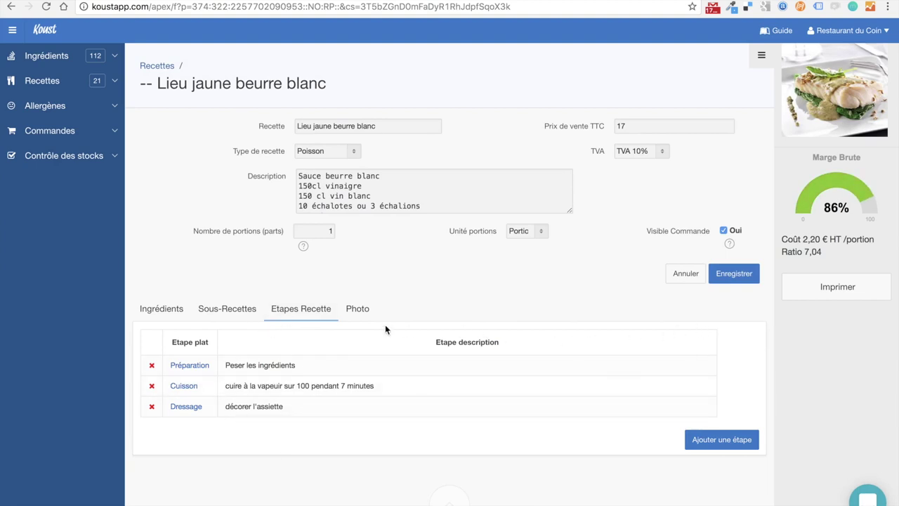
- View the recipe's photo and browse the Téléchargements folder for an image file without choosing one
{"action": "left_click", "coordinate": [358, 310]}
{"action": "scroll", "coordinate": [344, 387], "scroll_direction": "down", "scroll_amount": 3}
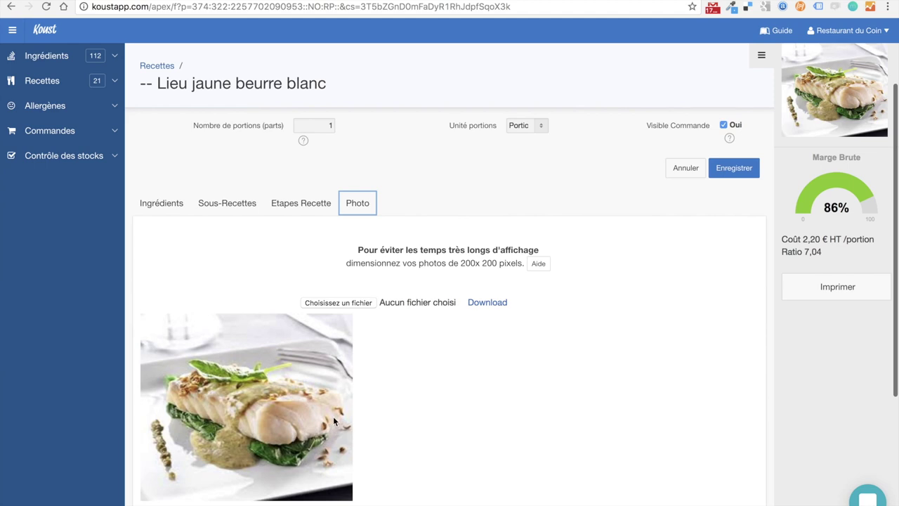
{"action": "scroll", "coordinate": [334, 420], "scroll_direction": "down", "scroll_amount": 1}
{"action": "left_click", "coordinate": [347, 277]}
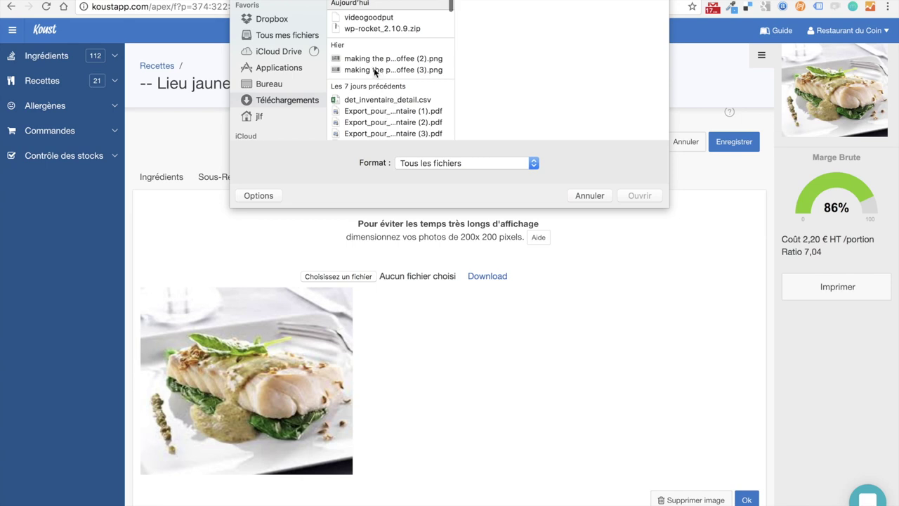
{"action": "scroll", "coordinate": [376, 73], "scroll_direction": "down", "scroll_amount": 3}
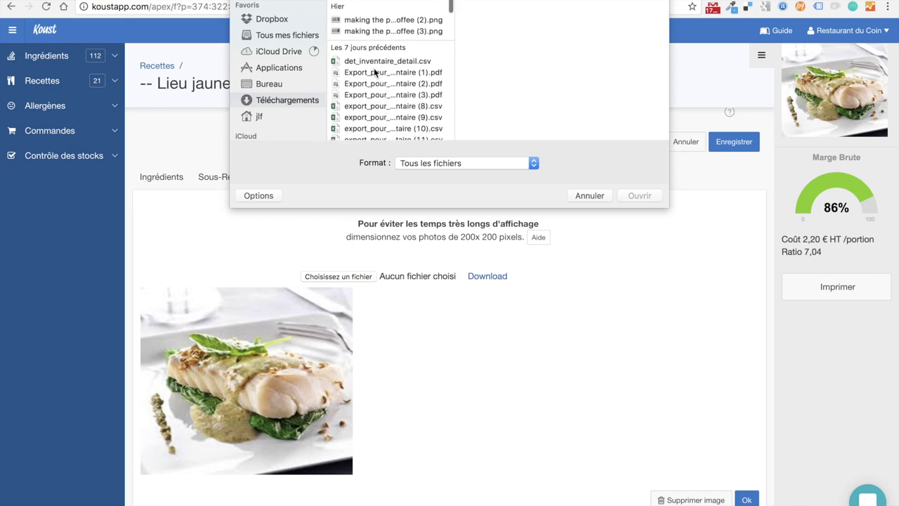
{"action": "left_click", "coordinate": [599, 197]}
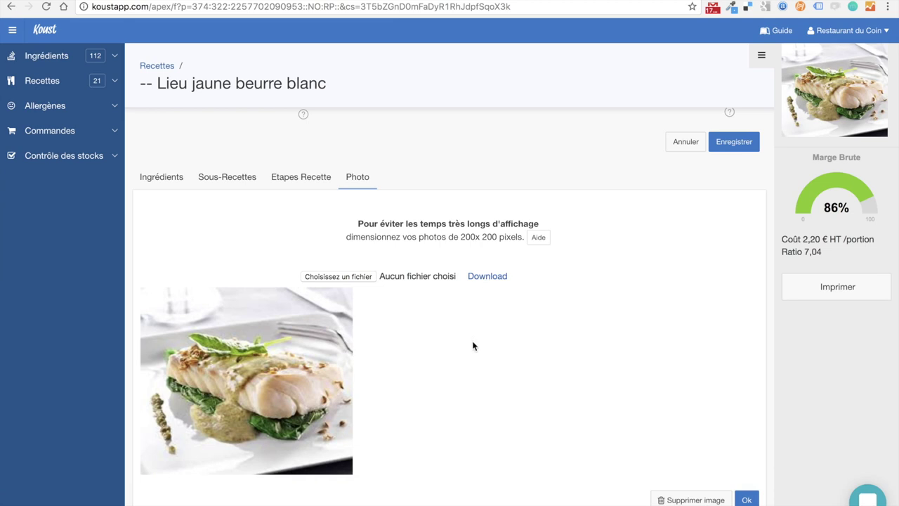
{"action": "left_click", "coordinate": [483, 283]}
- Review the recipe's preparation steps, sub-recipes and ingredients in turn
{"action": "left_click", "coordinate": [319, 180]}
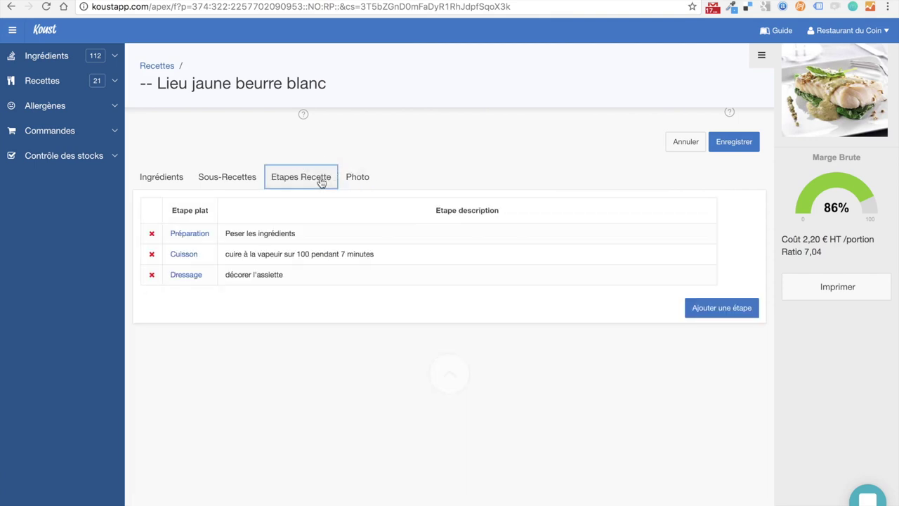
{"action": "left_click", "coordinate": [242, 180]}
{"action": "left_click", "coordinate": [161, 181]}
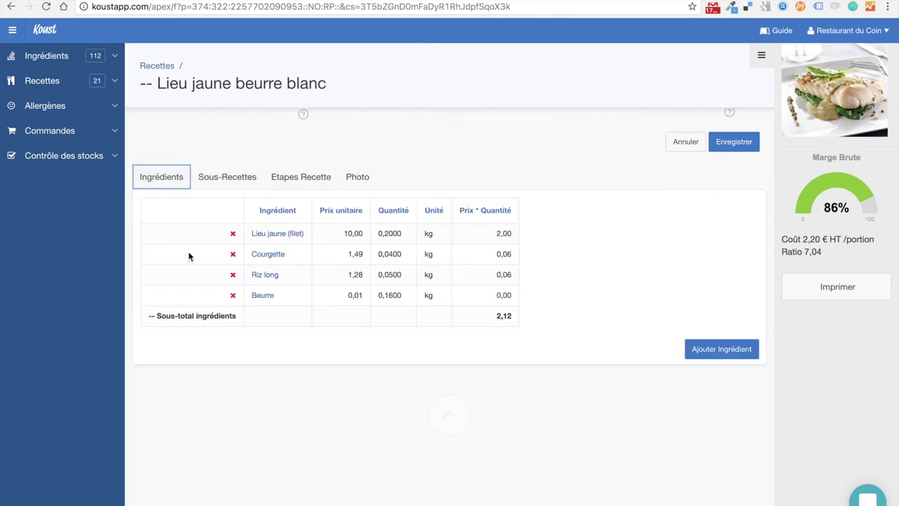
- Review the recipe's tax-inclusive selling price and the available TVA rates, keeping TVA 10% selected
{"action": "scroll", "coordinate": [528, 233], "scroll_direction": "up", "scroll_amount": 3}
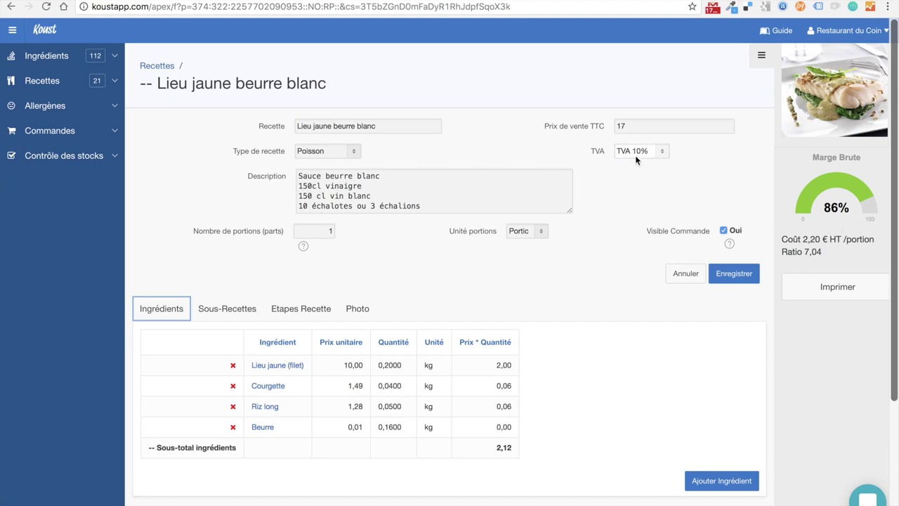
{"action": "double_click", "coordinate": [638, 126]}
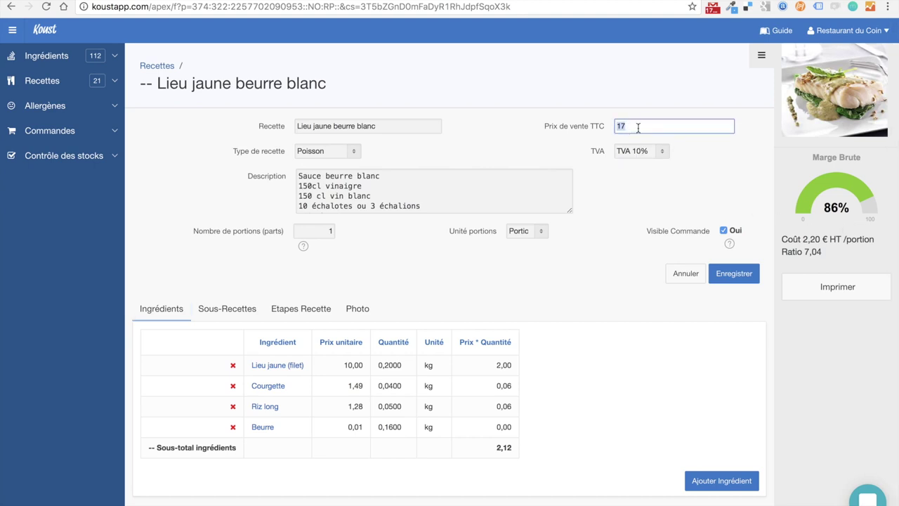
{"action": "left_click", "coordinate": [661, 151]}
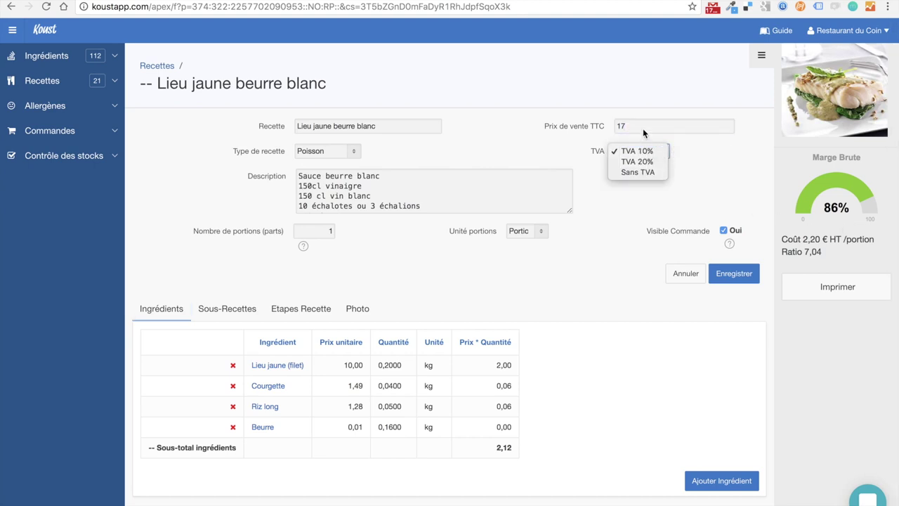
{"action": "left_click", "coordinate": [645, 127]}
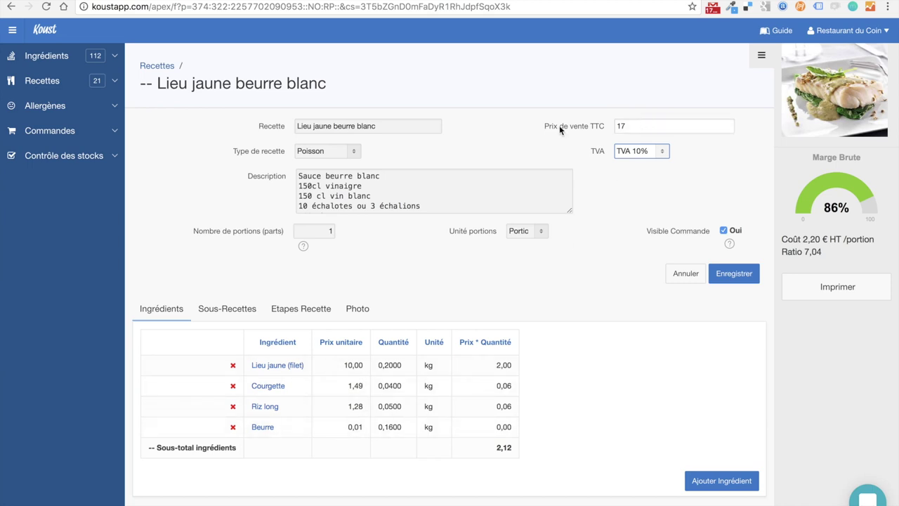
{"action": "left_click", "coordinate": [661, 151]}
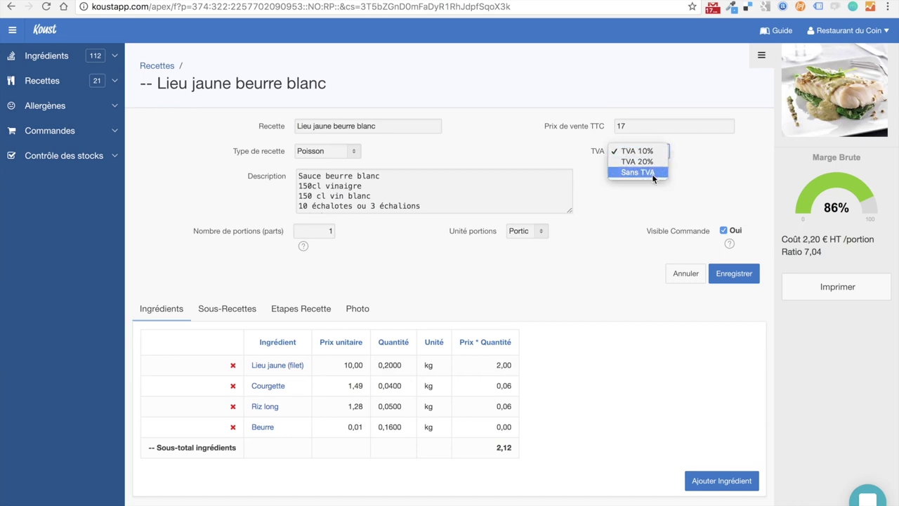
{"action": "left_click", "coordinate": [643, 151]}
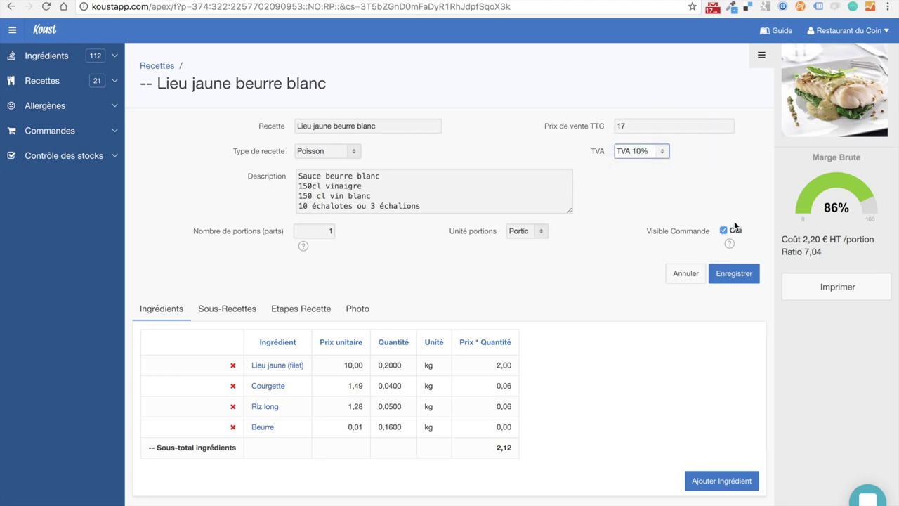
- Turn off the recipe's Visible Commande option and switch it back on
{"action": "left_click", "coordinate": [815, 239]}
{"action": "left_click", "coordinate": [815, 238]}
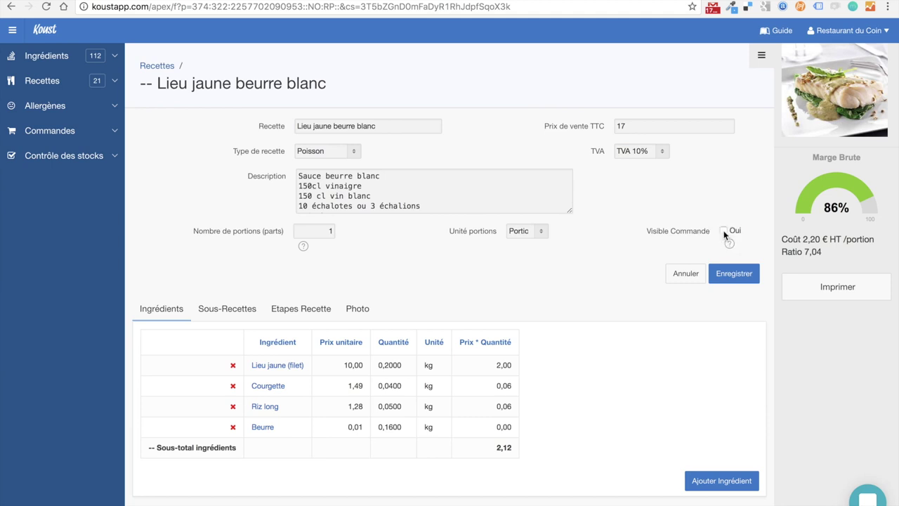
{"action": "left_click", "coordinate": [725, 234]}
- Compare the sub-recipe total and the ingredient subtotal with the recipe's cost per portion
{"action": "left_click", "coordinate": [212, 309]}
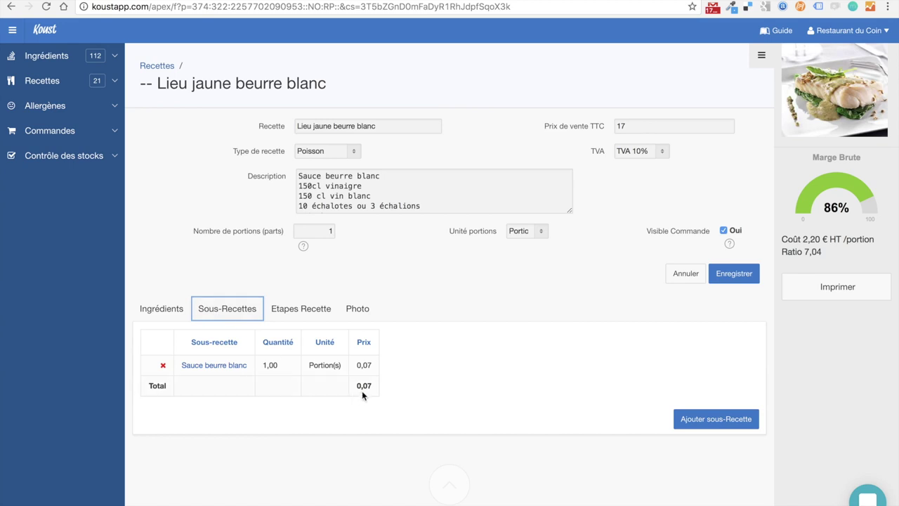
{"action": "left_click", "coordinate": [144, 308]}
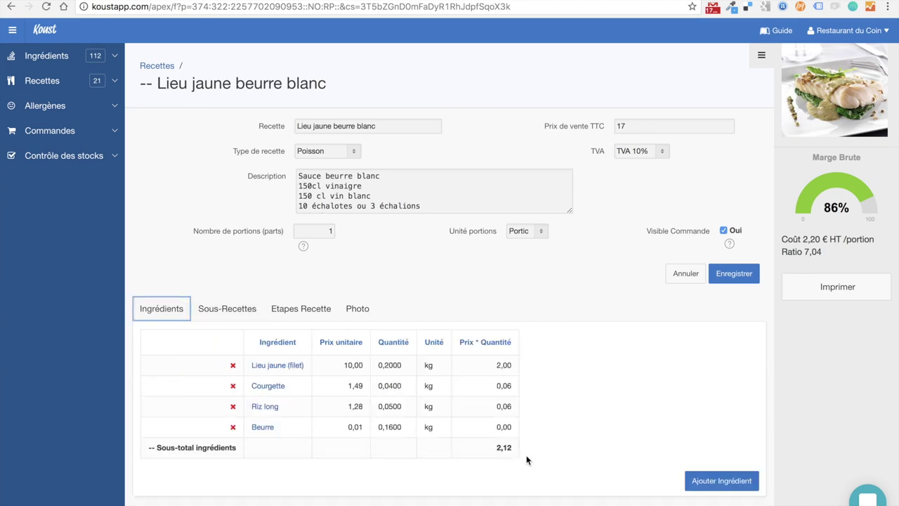
{"action": "double_click", "coordinate": [817, 239]}
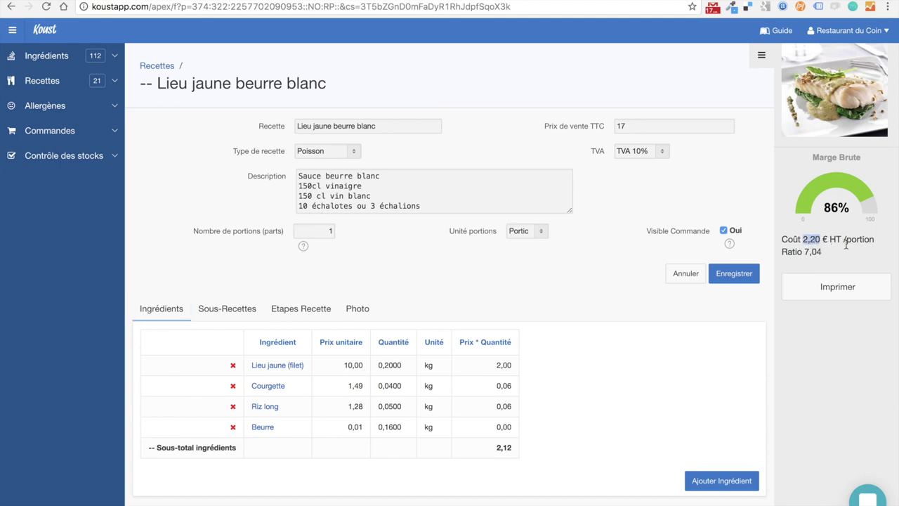
- Save the recipe with 2 portions, and set the number of portions back to 1 and save again
{"action": "left_click", "coordinate": [321, 233]}
{"action": "double_click", "coordinate": [321, 232]}
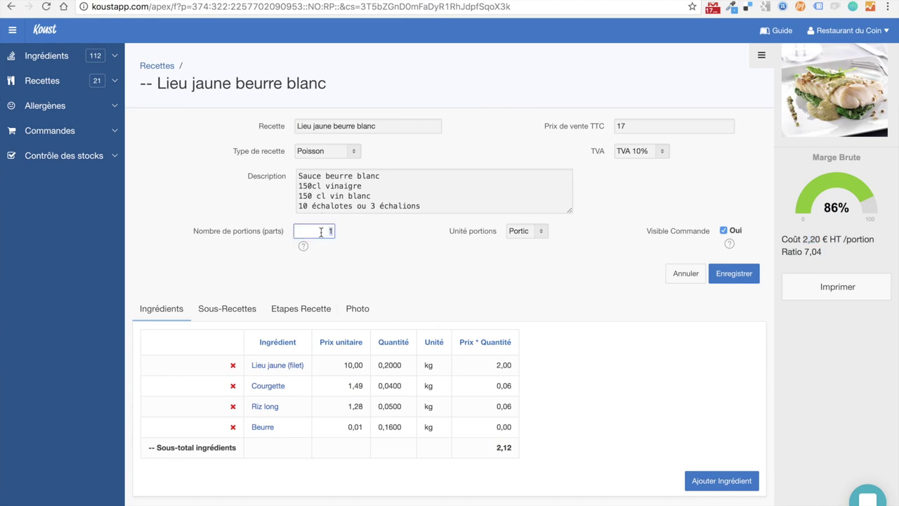
{"action": "type", "text": "2"}
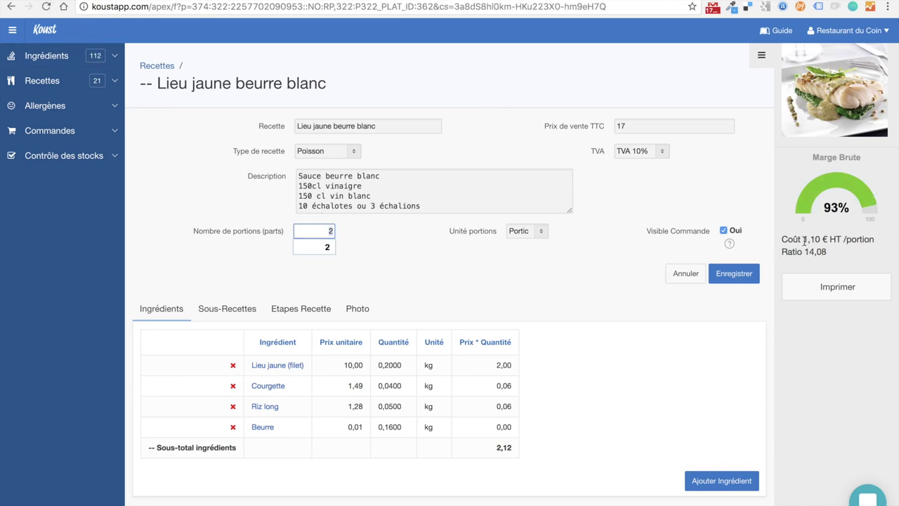
{"action": "type", "text": "1"}
{"action": "left_click", "coordinate": [738, 276]}
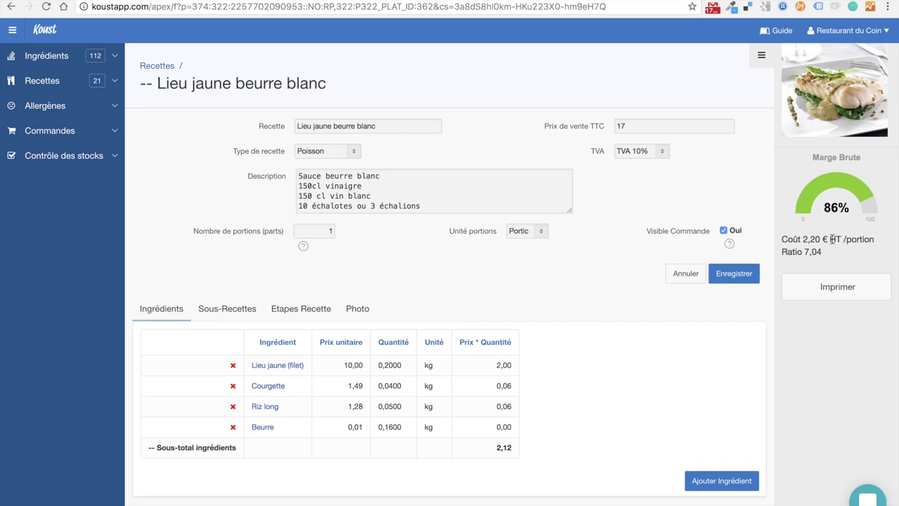
- Examine the selling price alongside the cost per portion and the ratio under the gross margin gauge
{"action": "left_click", "coordinate": [638, 127]}
{"action": "double_click", "coordinate": [638, 128]}
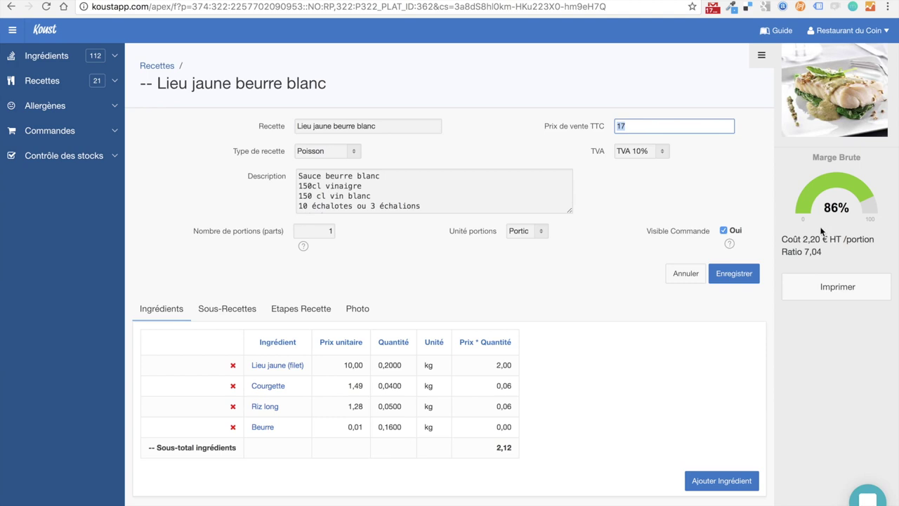
{"action": "left_click", "coordinate": [808, 250]}
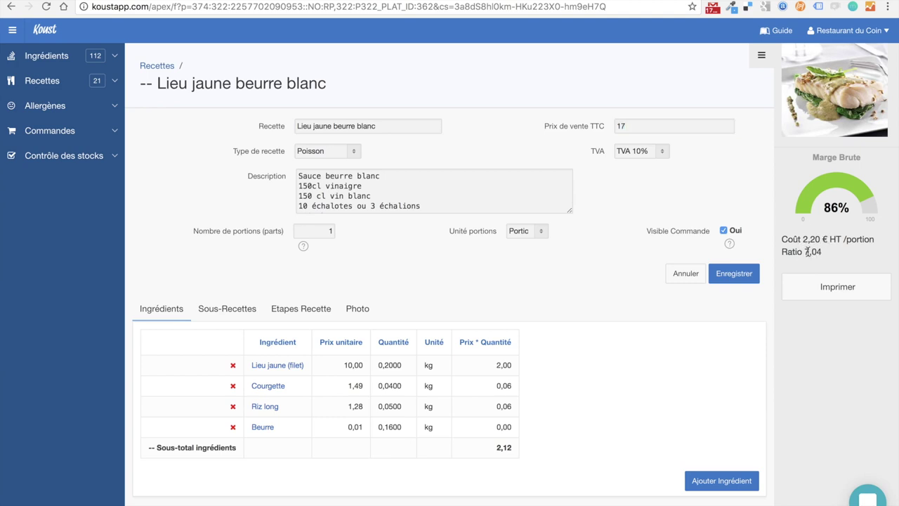
{"action": "triple_click", "coordinate": [808, 251]}
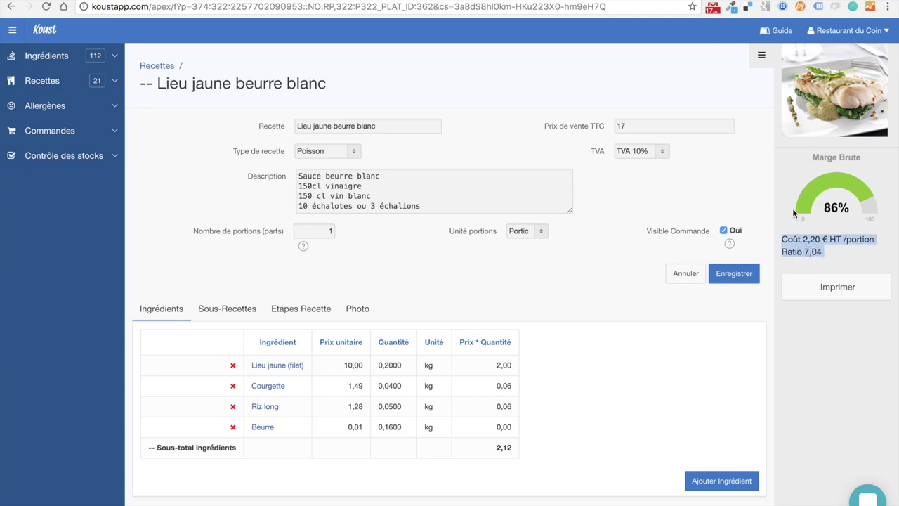
- Generate the recipe's printable sheet with prices, calculated for 45 portions
{"action": "left_click", "coordinate": [818, 288]}
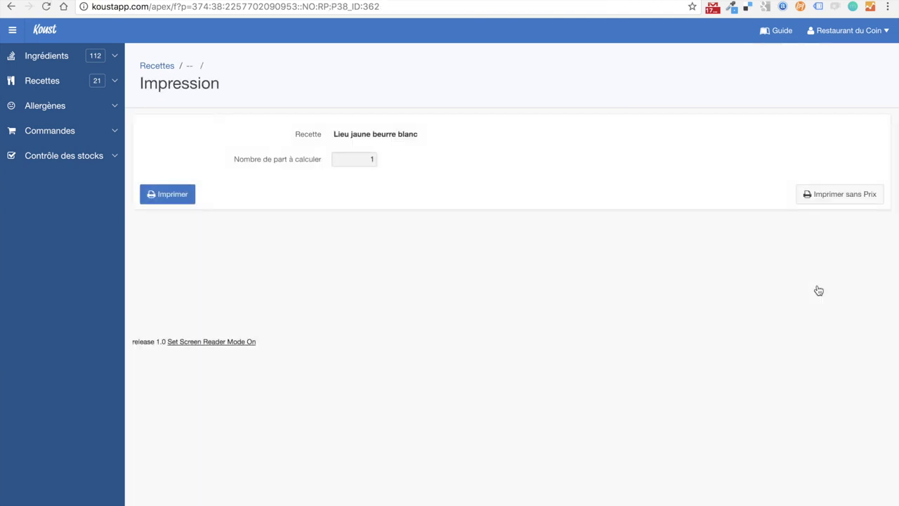
{"action": "left_click", "coordinate": [351, 159]}
{"action": "left_click", "coordinate": [365, 160]}
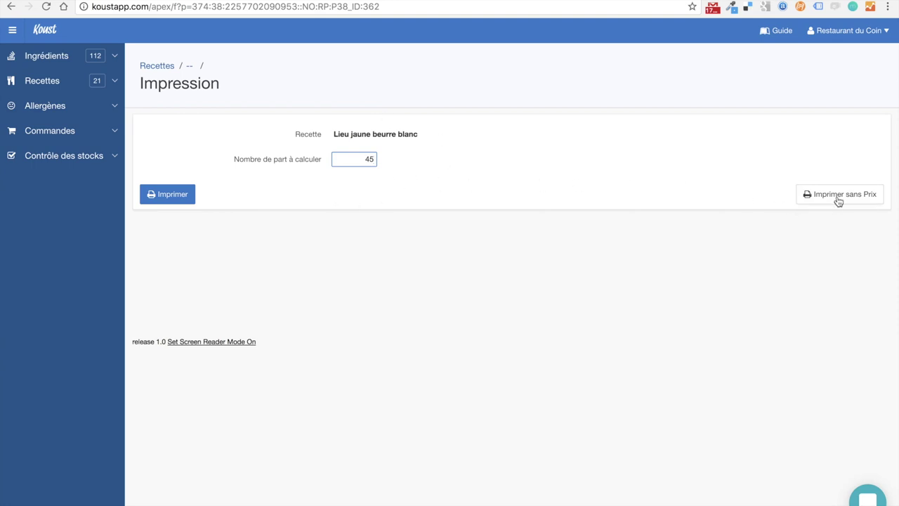
{"action": "left_click", "coordinate": [175, 196]}
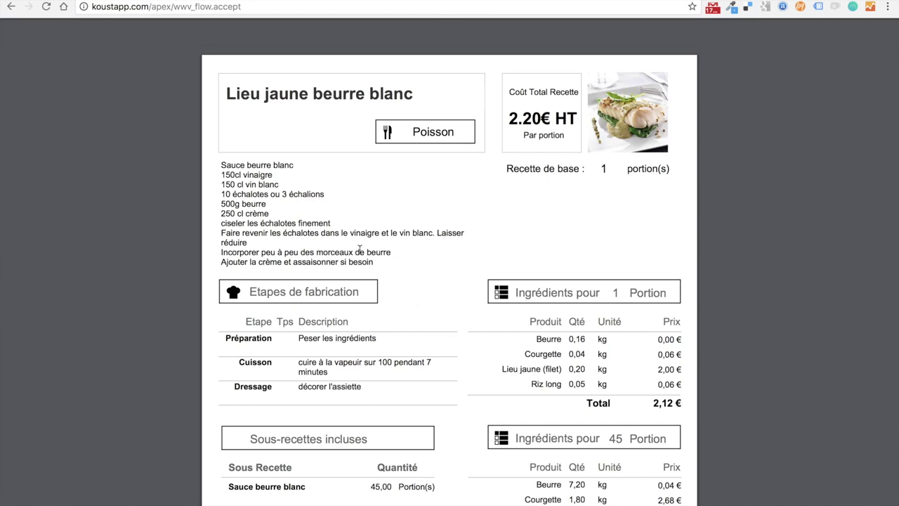
- Read the description and the preparation steps on the first page of the printable recipe sheet
{"action": "scroll", "coordinate": [359, 249], "scroll_direction": "down", "scroll_amount": 1}
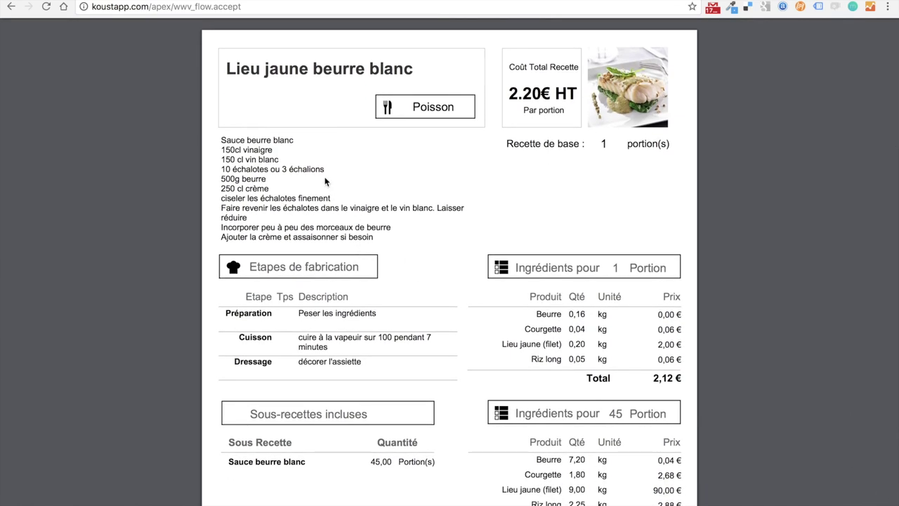
{"action": "left_click_drag", "start_coordinate": [262, 139], "coordinate": [339, 238]}
{"action": "left_click", "coordinate": [262, 146]}
{"action": "left_click_drag", "start_coordinate": [227, 140], "coordinate": [386, 239]}
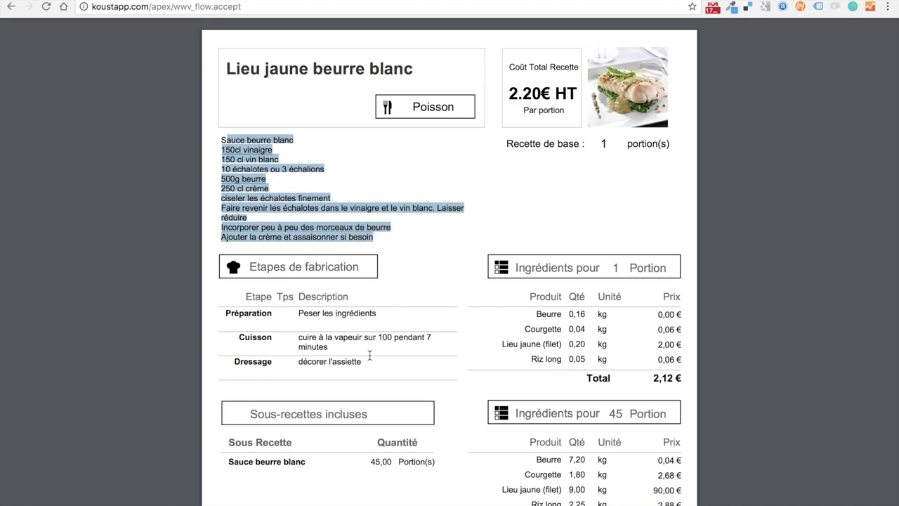
{"action": "triple_click", "coordinate": [313, 360]}
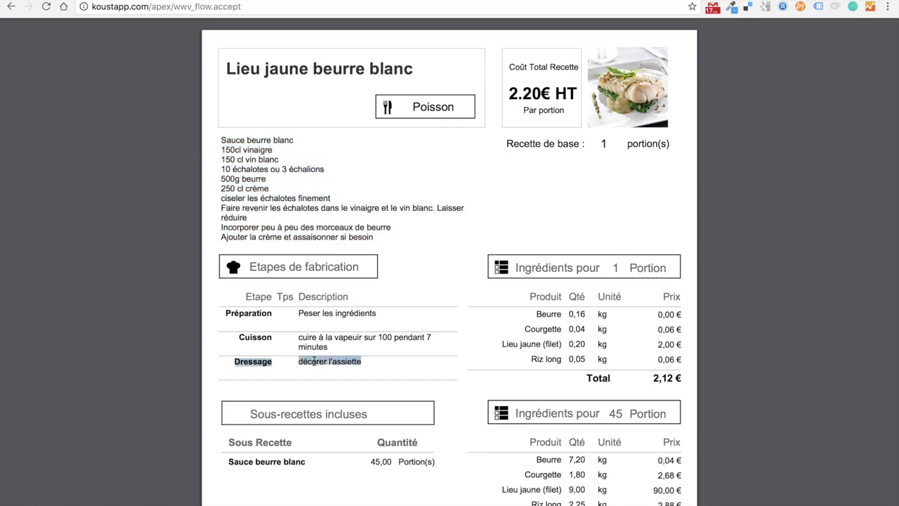
{"action": "left_click", "coordinate": [313, 359]}
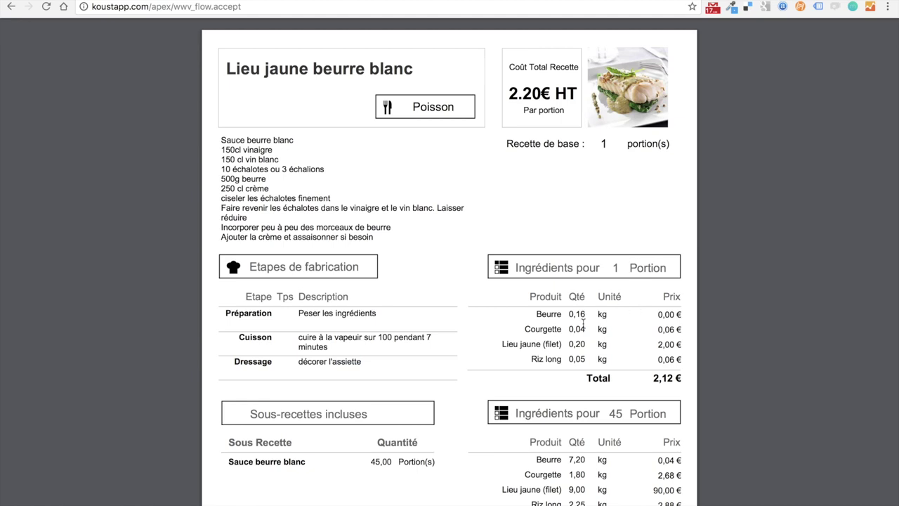
- Check the included sub-recipe quantity and the ingredient quantities and prices for 45 portions on the recipe sheet
{"action": "scroll", "coordinate": [583, 323], "scroll_direction": "down", "scroll_amount": 1}
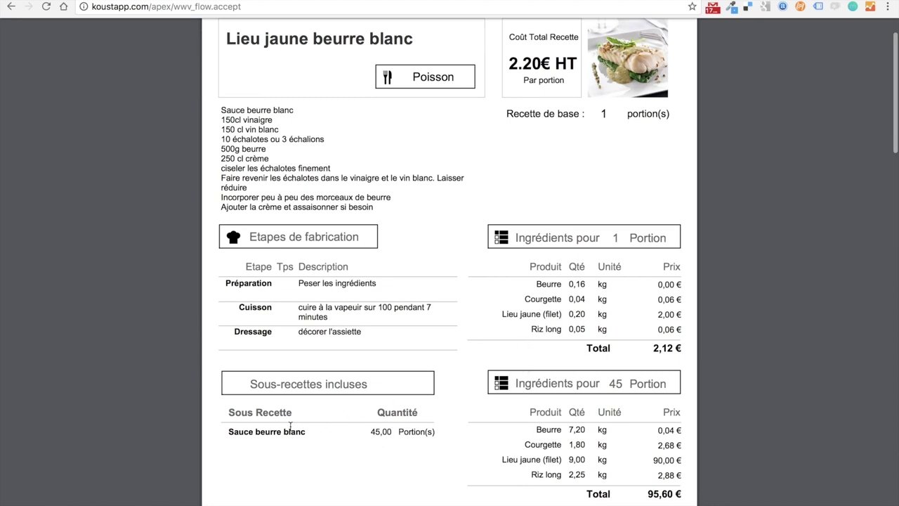
{"action": "double_click", "coordinate": [376, 432]}
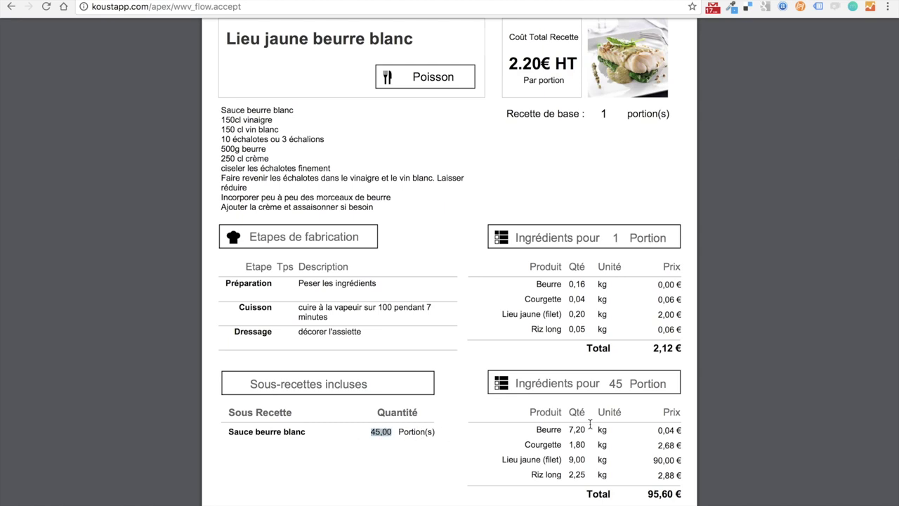
{"action": "scroll", "coordinate": [591, 425], "scroll_direction": "down", "scroll_amount": 2}
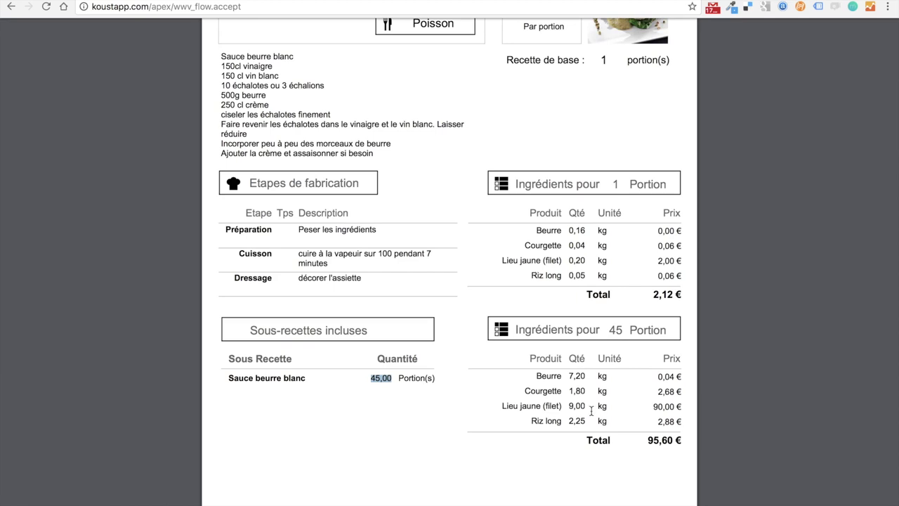
{"action": "double_click", "coordinate": [613, 332]}
{"action": "mouse_move", "coordinate": [652, 378]}
{"action": "left_mouse_down"}
{"action": "mouse_move", "coordinate": [665, 427]}
{"action": "mouse_move", "coordinate": [646, 368]}
{"action": "left_mouse_up"}
{"action": "left_click", "coordinate": [550, 405]}
- Examine the Sauce beurre blanc sub-recipe page, comparing its ingredient tables for 30 and 45 portions
{"action": "scroll", "coordinate": [565, 406], "scroll_direction": "down", "scroll_amount": 8}
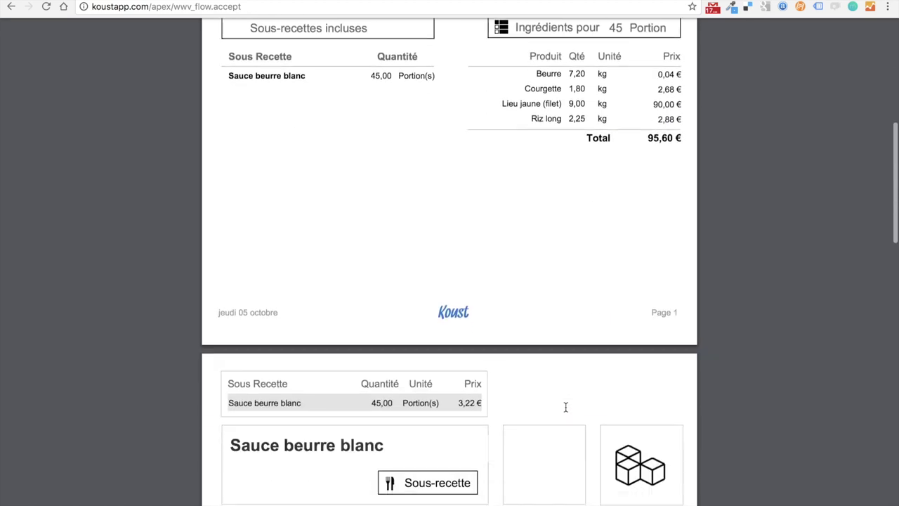
{"action": "scroll", "coordinate": [566, 406], "scroll_direction": "down", "scroll_amount": 7}
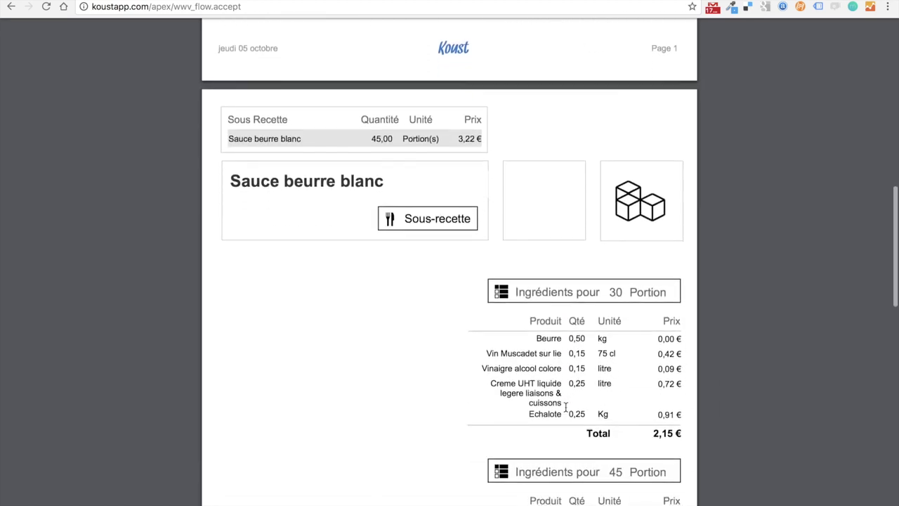
{"action": "scroll", "coordinate": [566, 406], "scroll_direction": "down", "scroll_amount": 2}
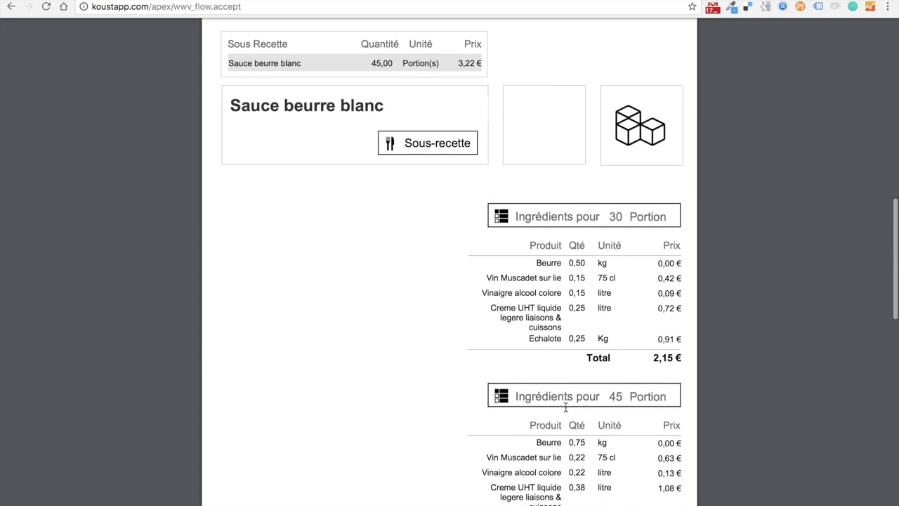
{"action": "scroll", "coordinate": [566, 406], "scroll_direction": "down", "scroll_amount": 1}
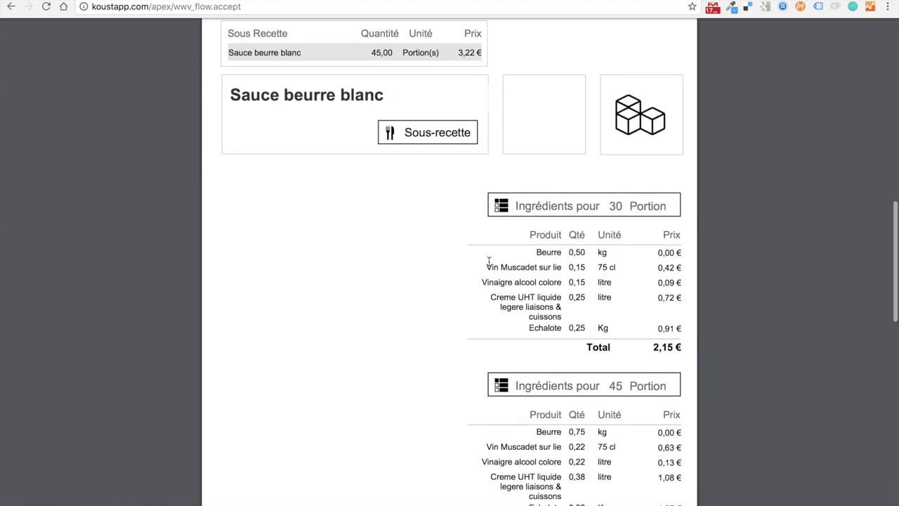
{"action": "scroll", "coordinate": [489, 261], "scroll_direction": "down", "scroll_amount": 1}
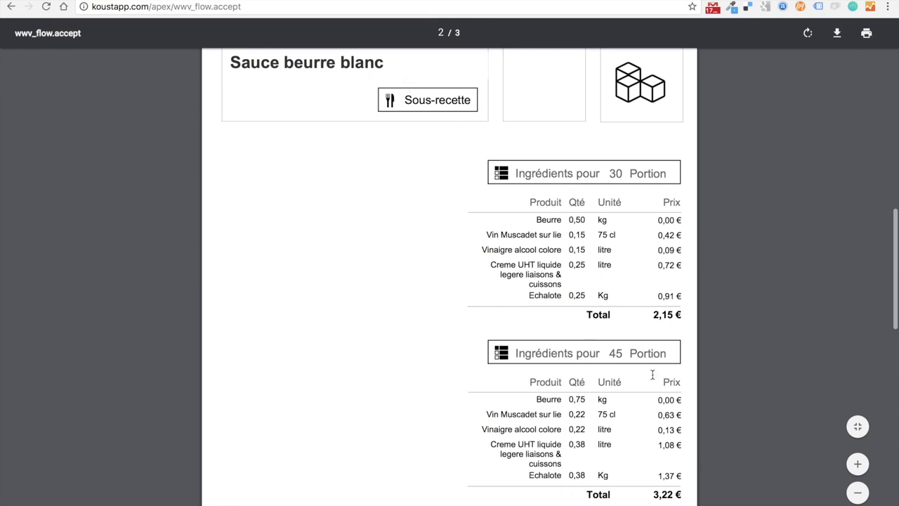
{"action": "scroll", "coordinate": [557, 372], "scroll_direction": "down", "scroll_amount": 2}
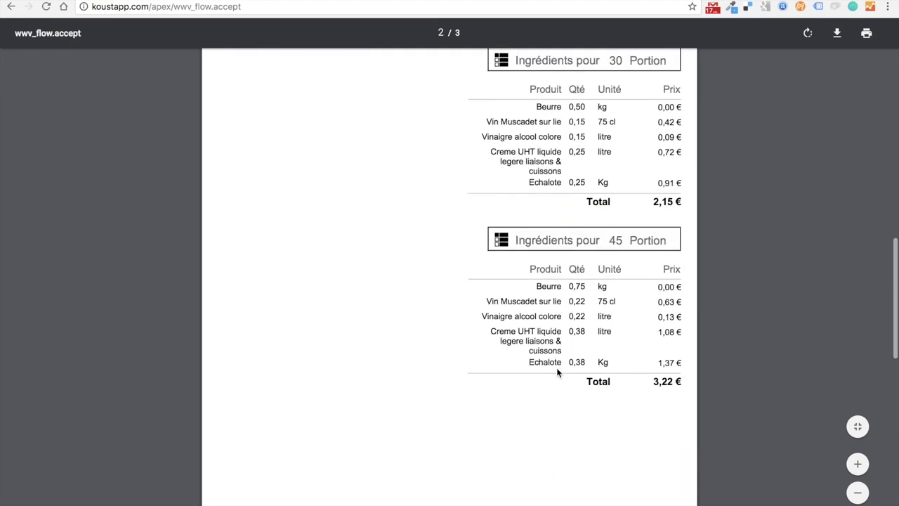
{"action": "scroll", "coordinate": [558, 371], "scroll_direction": "up", "scroll_amount": 2}
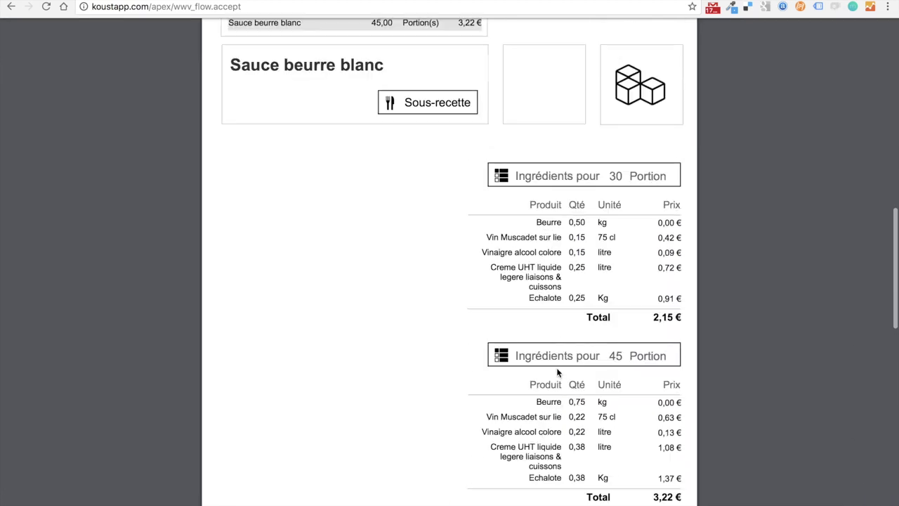
- Leave the printable sheet and return to the Lieu jaune beurre blanc recipe page
{"action": "left_click", "coordinate": [11, 6]}
{"action": "left_click", "coordinate": [11, 6]}
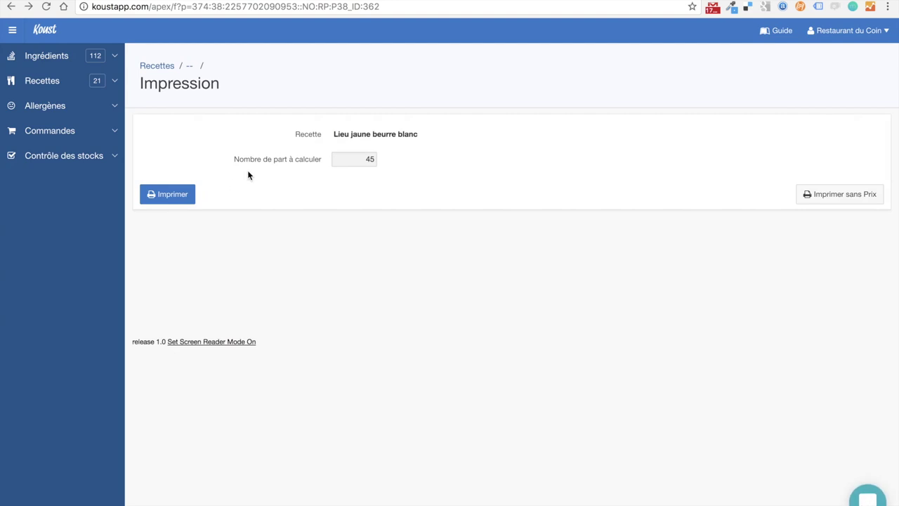
{"action": "left_click", "coordinate": [191, 66]}
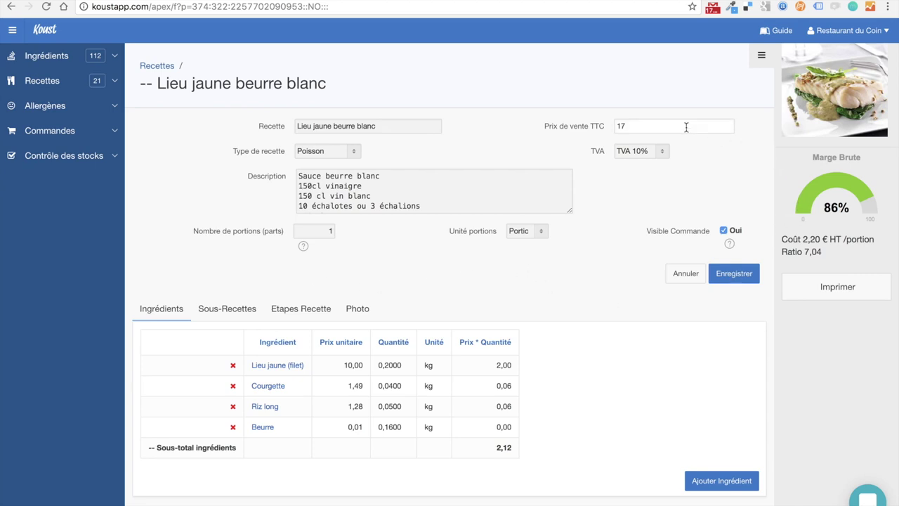
- Toggle the margin side panel off and on, and go back to the list of recipes
{"action": "left_click", "coordinate": [762, 56]}
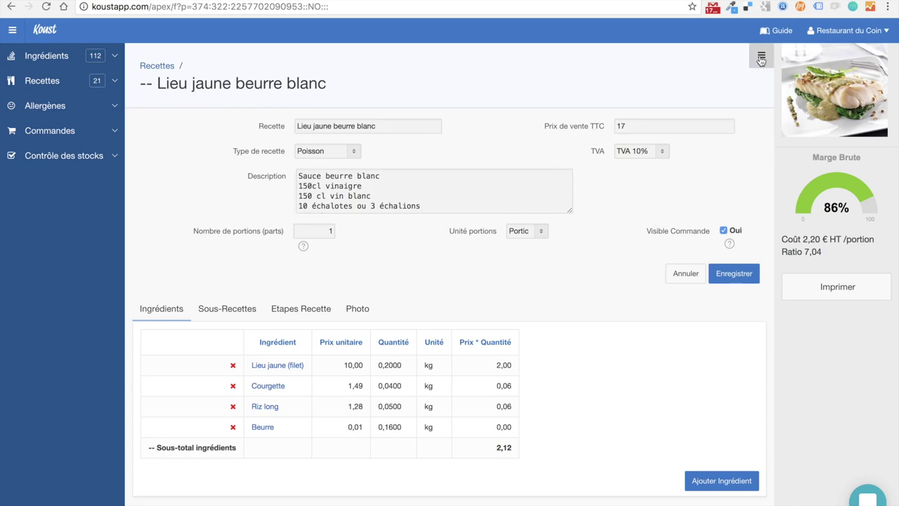
{"action": "left_click", "coordinate": [883, 63]}
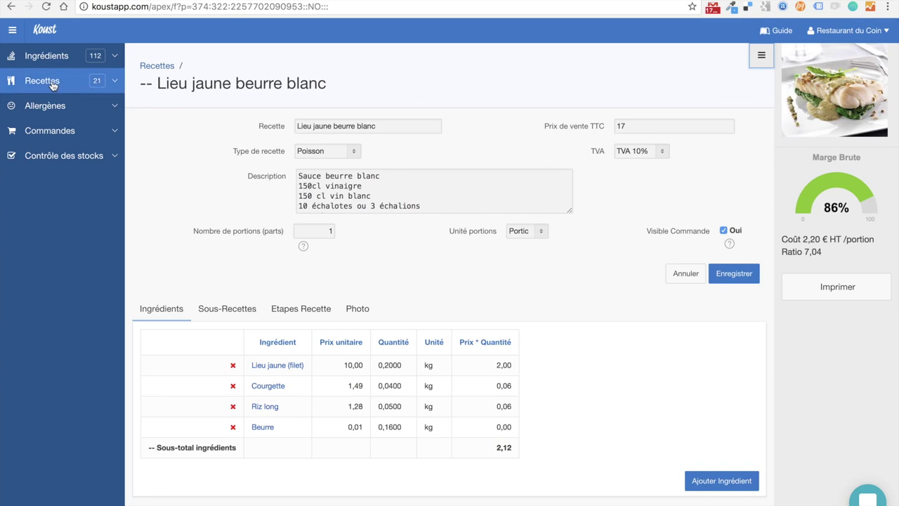
{"action": "left_click", "coordinate": [154, 68]}
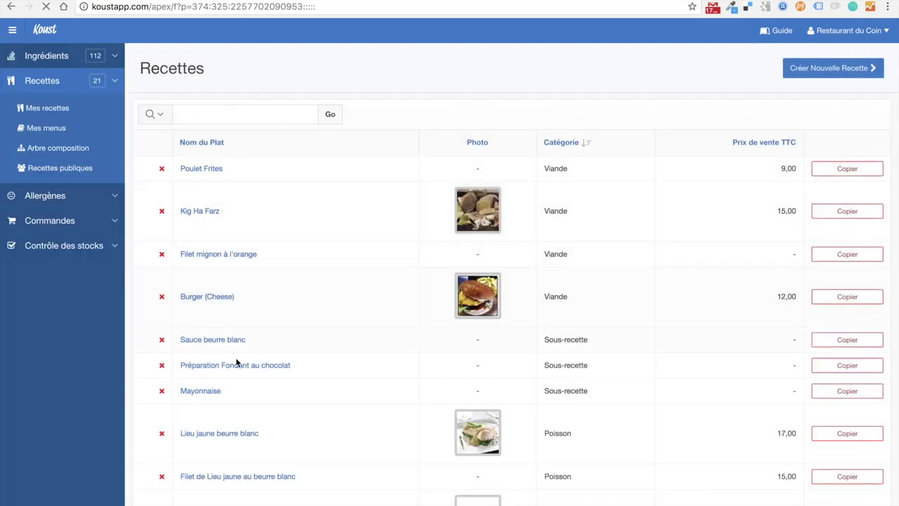
{"action": "scroll", "coordinate": [236, 432], "scroll_direction": "down", "scroll_amount": 2}
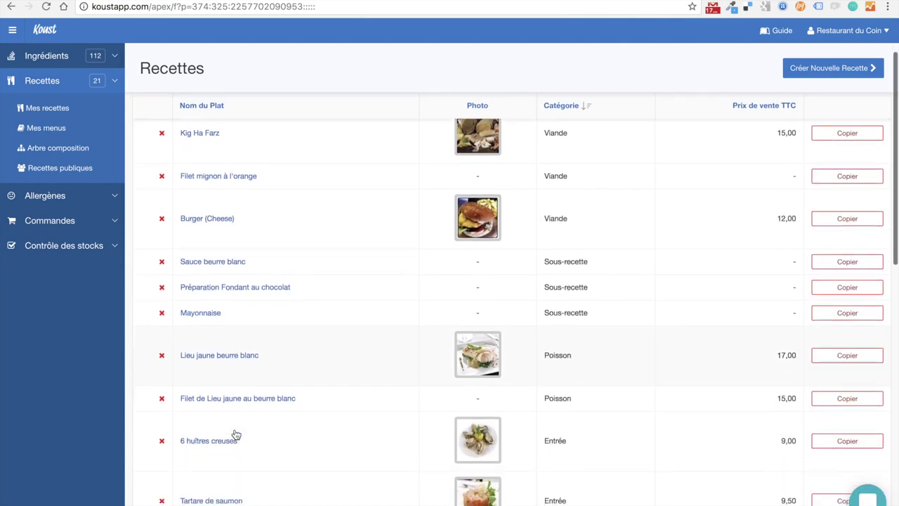
{"action": "scroll", "coordinate": [226, 348], "scroll_direction": "up", "scroll_amount": 1}
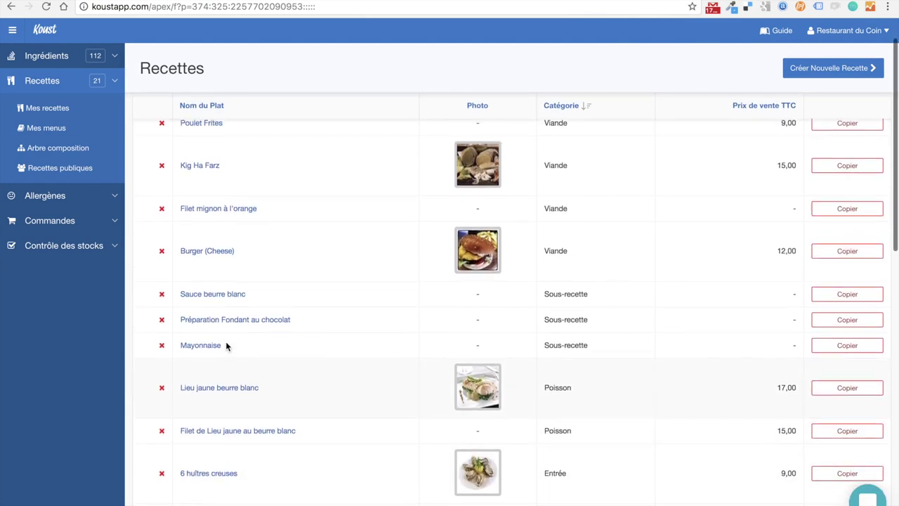
{"action": "scroll", "coordinate": [214, 296], "scroll_direction": "up", "scroll_amount": 1}
- Search the recipes for "beurre" and open the Sauce beurre blanc sub-recipe to check its number of portions
{"action": "left_click", "coordinate": [199, 116]}
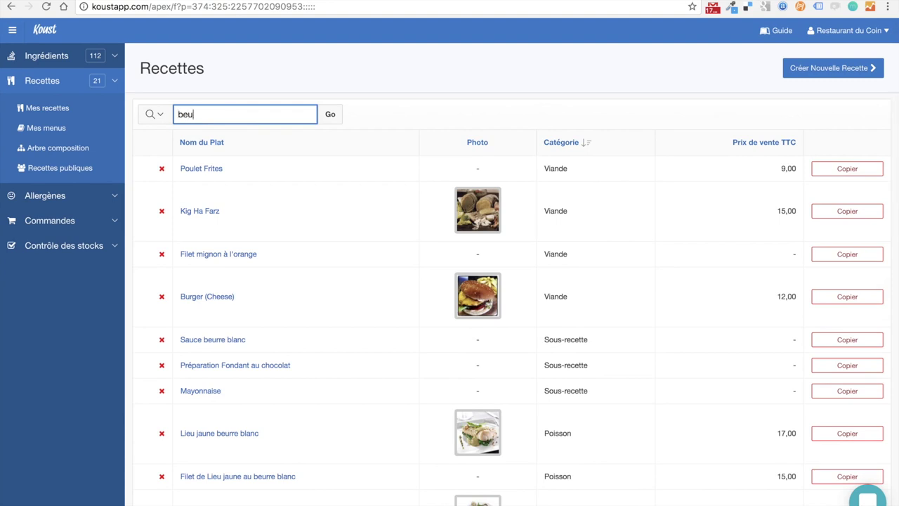
{"action": "key", "text": "Return"}
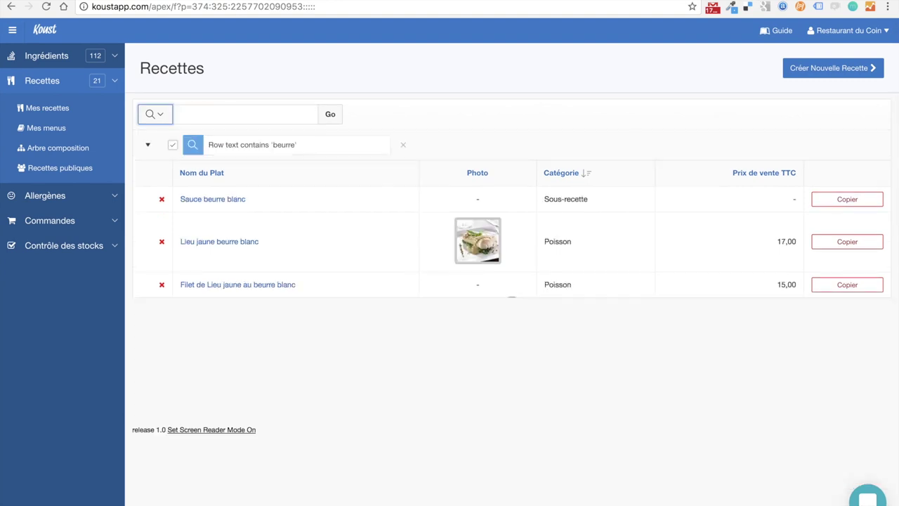
{"action": "left_click", "coordinate": [192, 200]}
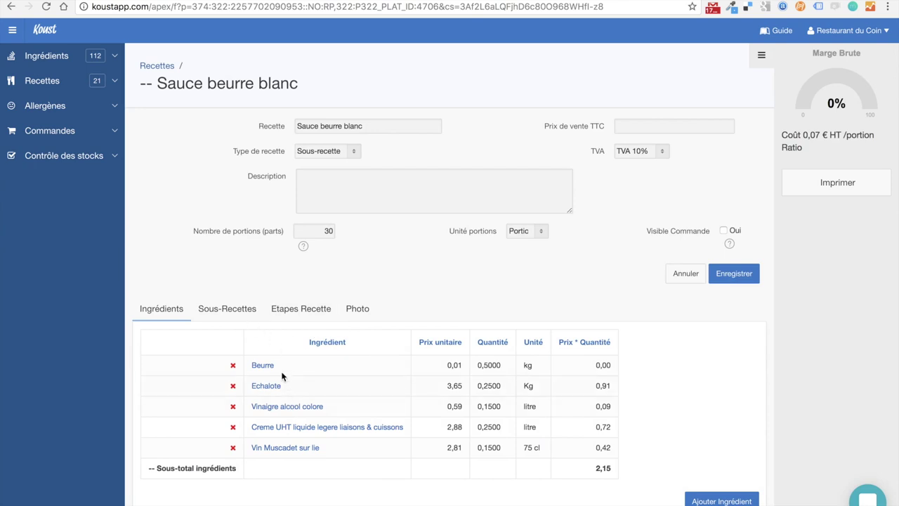
{"action": "left_click", "coordinate": [315, 227]}
- Return to the recipe list and remove the "beurre" filter
{"action": "left_click", "coordinate": [161, 67]}
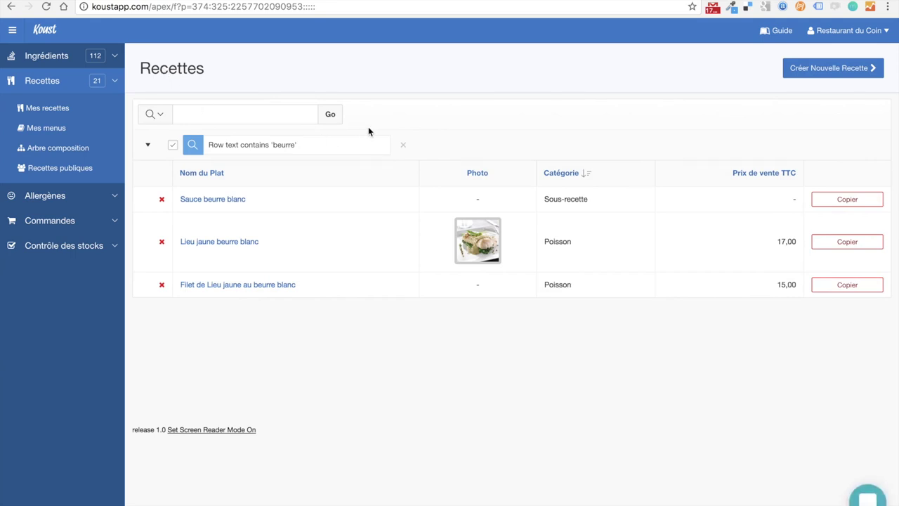
{"action": "left_click", "coordinate": [403, 145]}
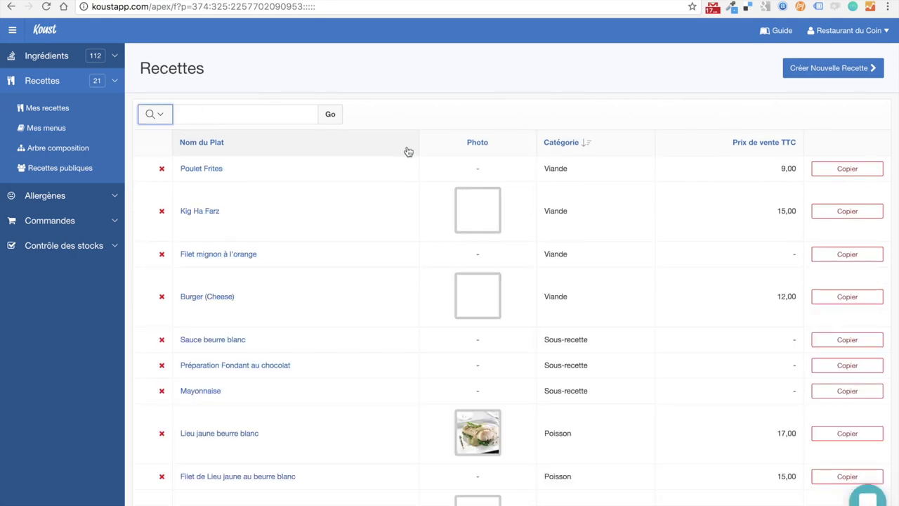
- Copy the 6 huîtres creuses recipe together with its ingredients from the recipe list
{"action": "scroll", "coordinate": [482, 434], "scroll_direction": "down", "scroll_amount": 5}
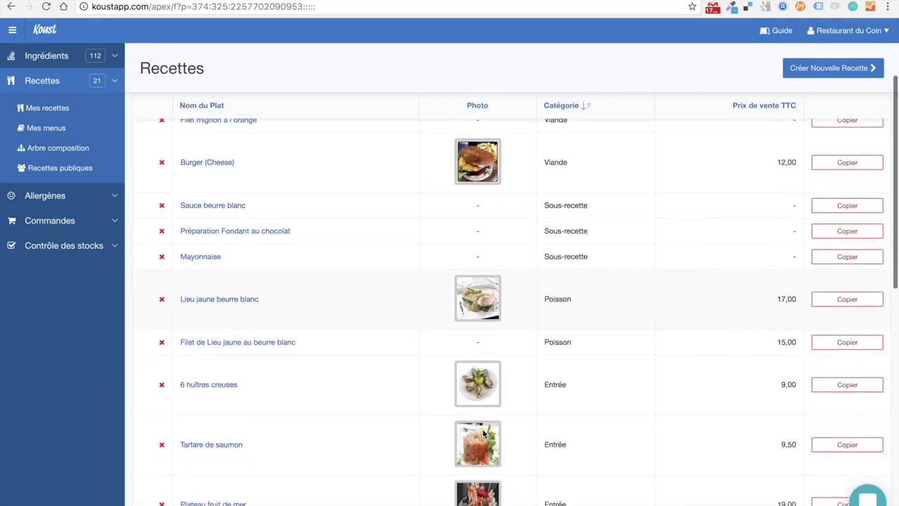
{"action": "scroll", "coordinate": [483, 434], "scroll_direction": "down", "scroll_amount": 1}
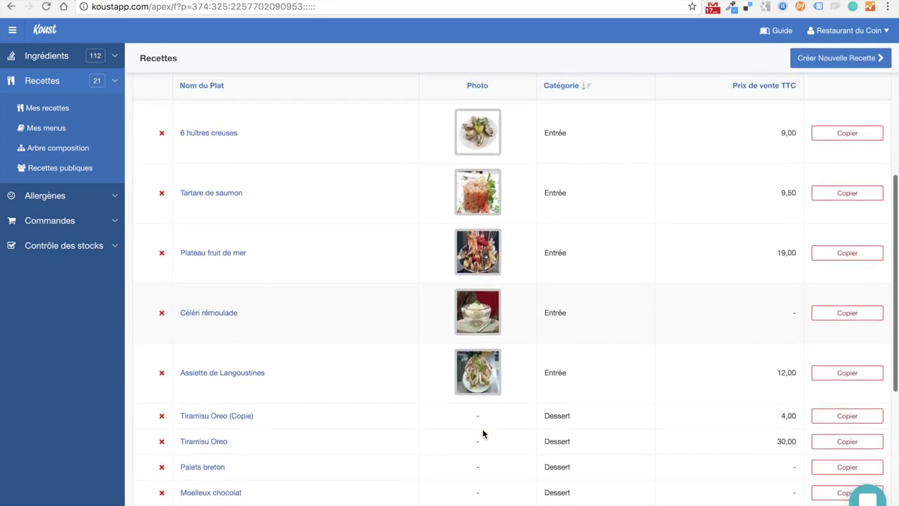
{"action": "scroll", "coordinate": [483, 434], "scroll_direction": "down", "scroll_amount": 4}
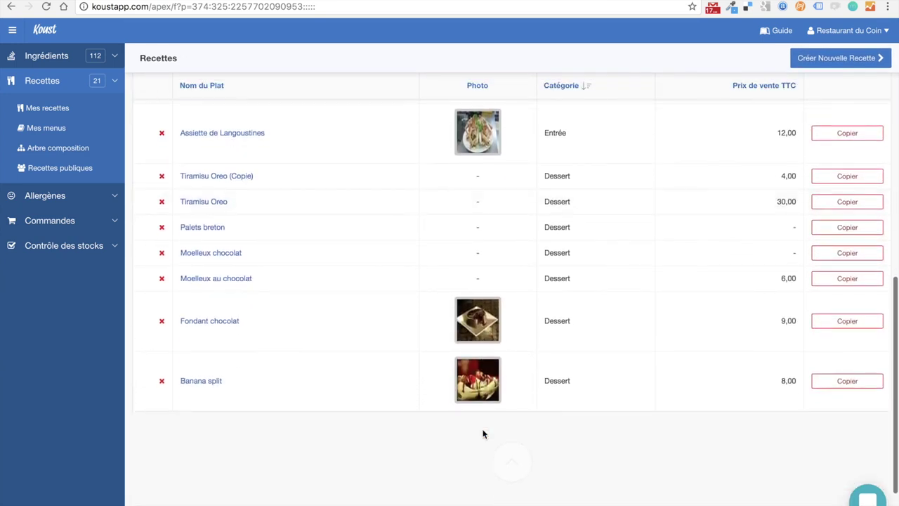
{"action": "scroll", "coordinate": [483, 432], "scroll_direction": "up", "scroll_amount": 6}
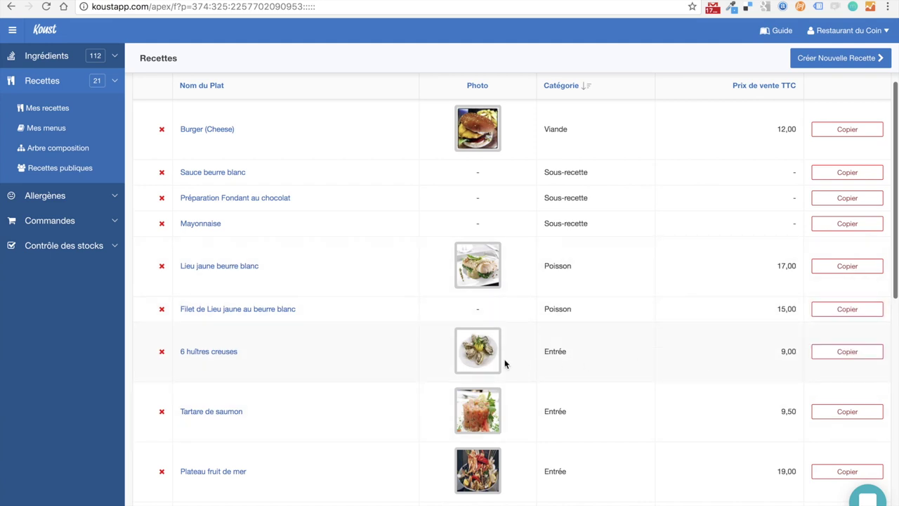
{"action": "left_click", "coordinate": [831, 356]}
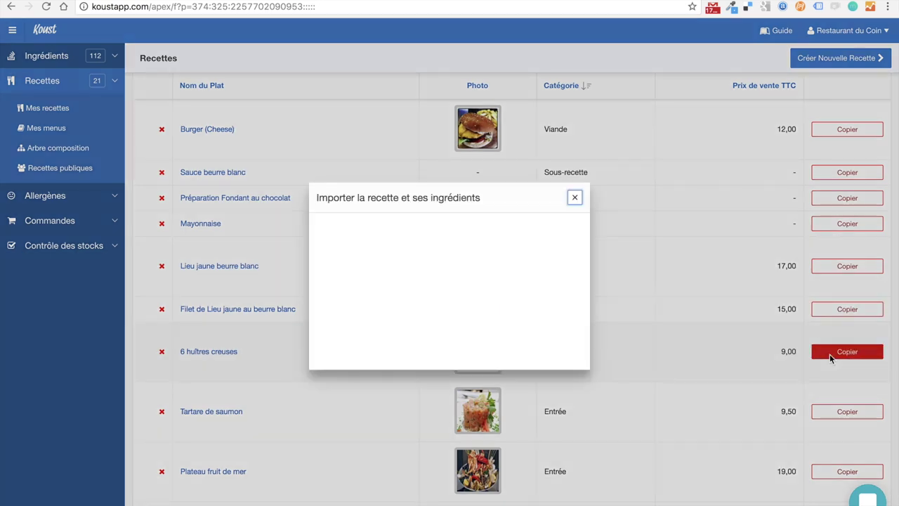
{"action": "left_click", "coordinate": [435, 301]}
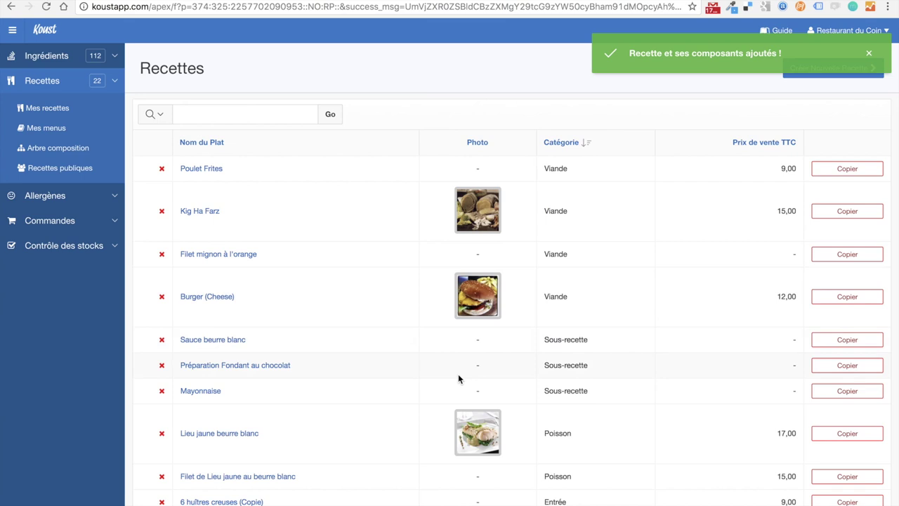
- Open the copied recipe "6 huîtres creuses (Copie)" and change its name to "9 huîtres creuses"
{"action": "scroll", "coordinate": [458, 378], "scroll_direction": "down", "scroll_amount": 5}
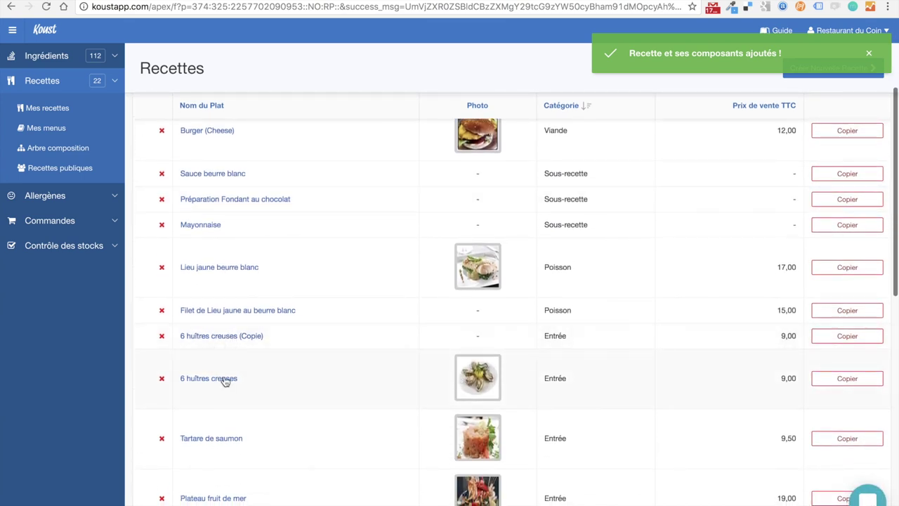
{"action": "left_click", "coordinate": [224, 341]}
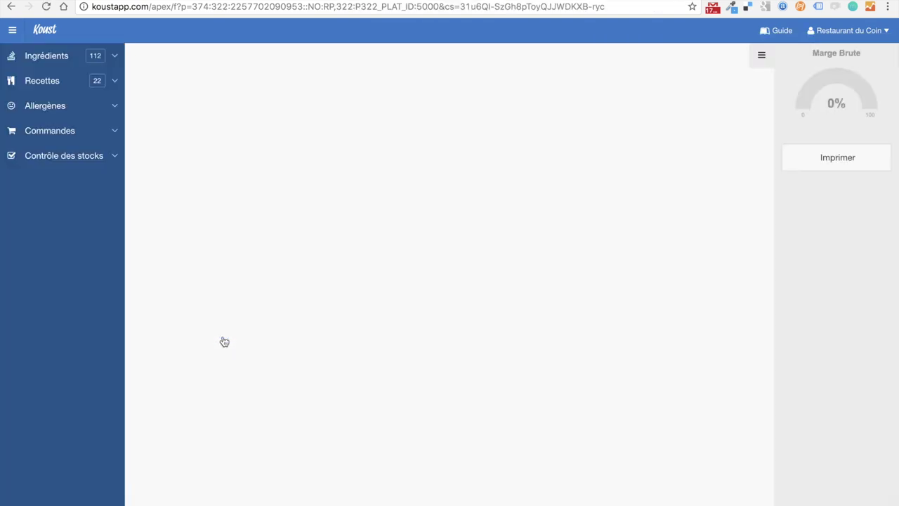
{"action": "left_click", "coordinate": [386, 127]}
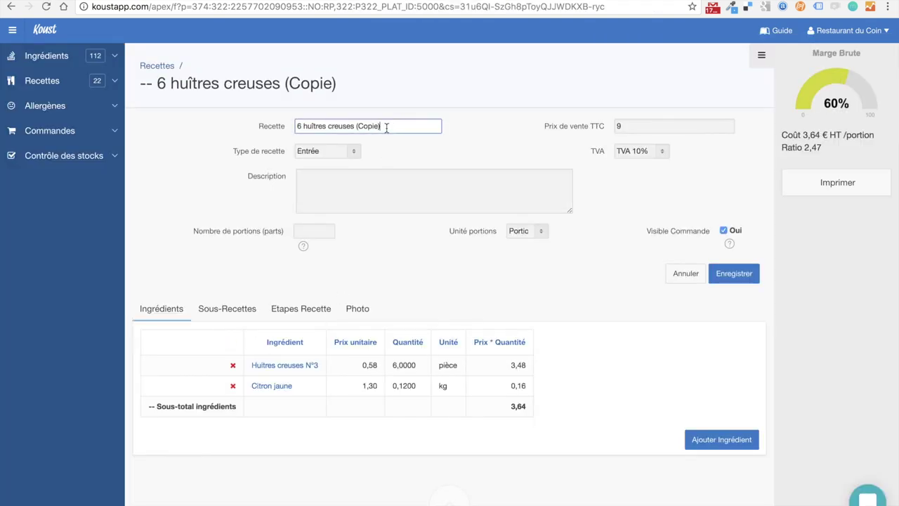
{"action": "left_click_drag", "start_coordinate": [386, 127], "coordinate": [357, 125]}
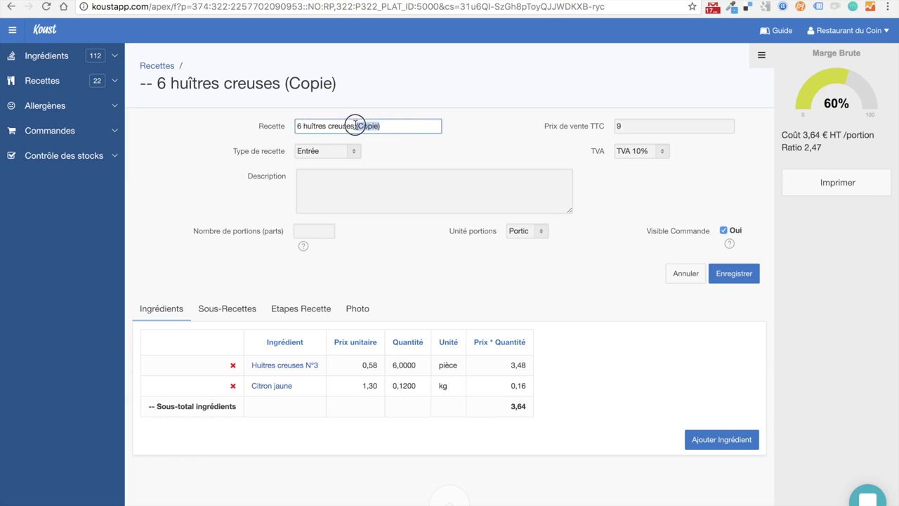
{"action": "key", "text": "BackSpace"}
{"action": "left_click", "coordinate": [300, 126]}
{"action": "type", "text": "9"}
- Set the copied oyster recipe's selling price including tax to 12
{"action": "double_click", "coordinate": [631, 125]}
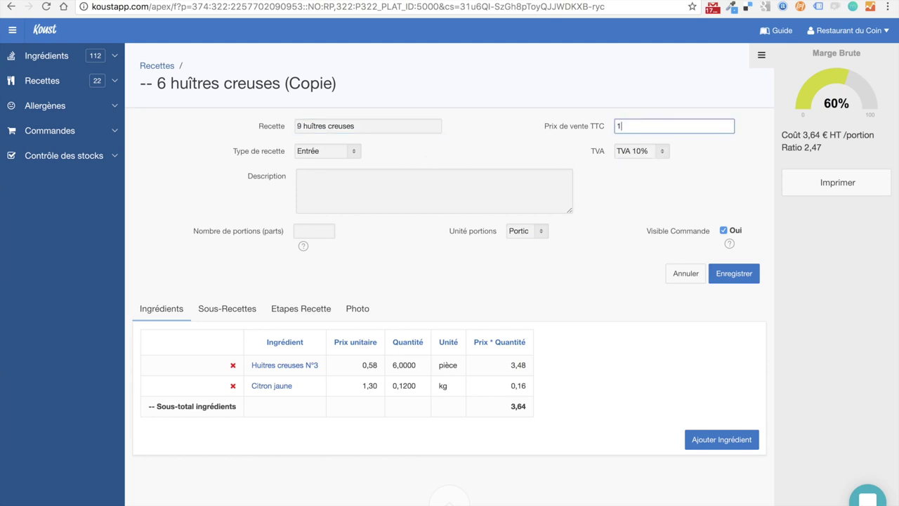
{"action": "type", "text": "12"}
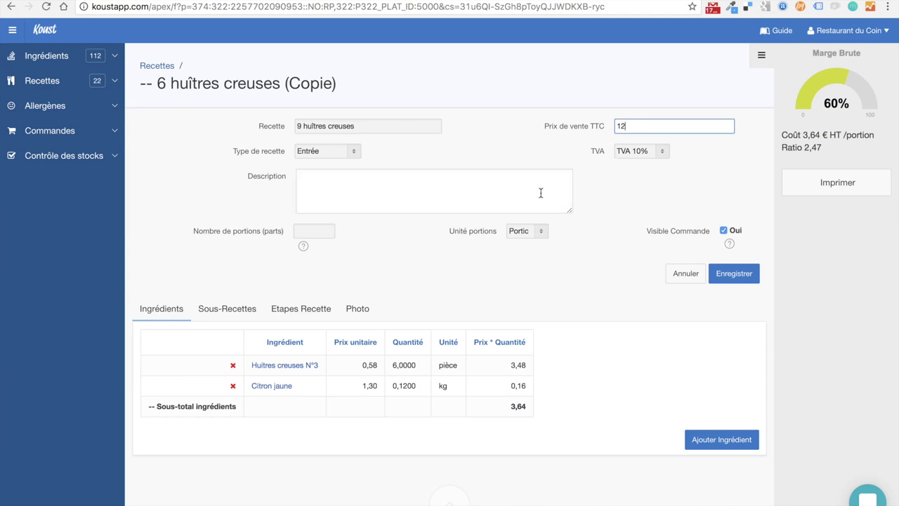
{"action": "left_click", "coordinate": [541, 192]}
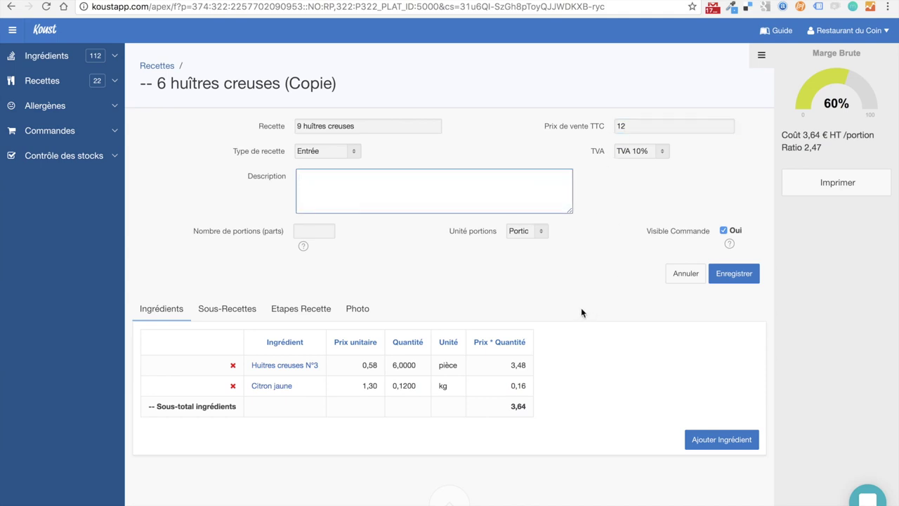
- Set the quantity of the Huitres creuses N°3 ingredient to 9 pieces in the copied recipe
{"action": "left_click", "coordinate": [247, 314]}
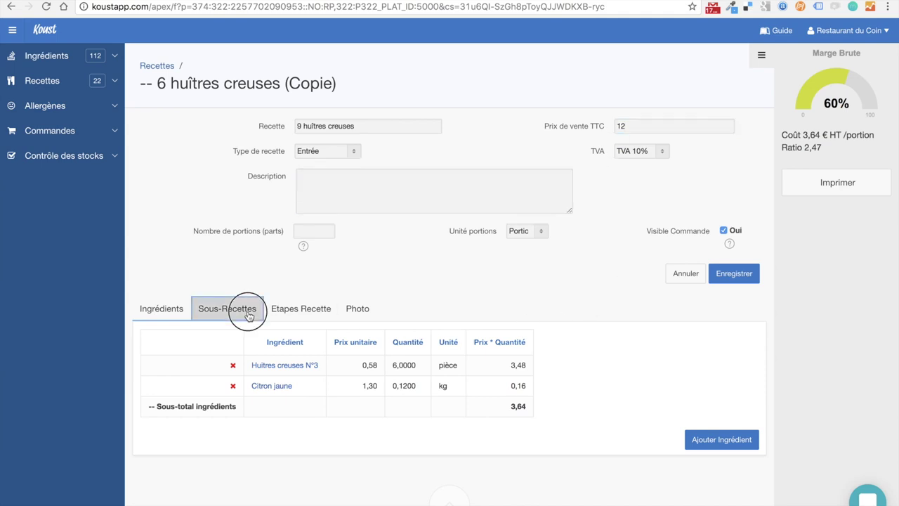
{"action": "left_click", "coordinate": [301, 316]}
{"action": "left_click", "coordinate": [177, 309]}
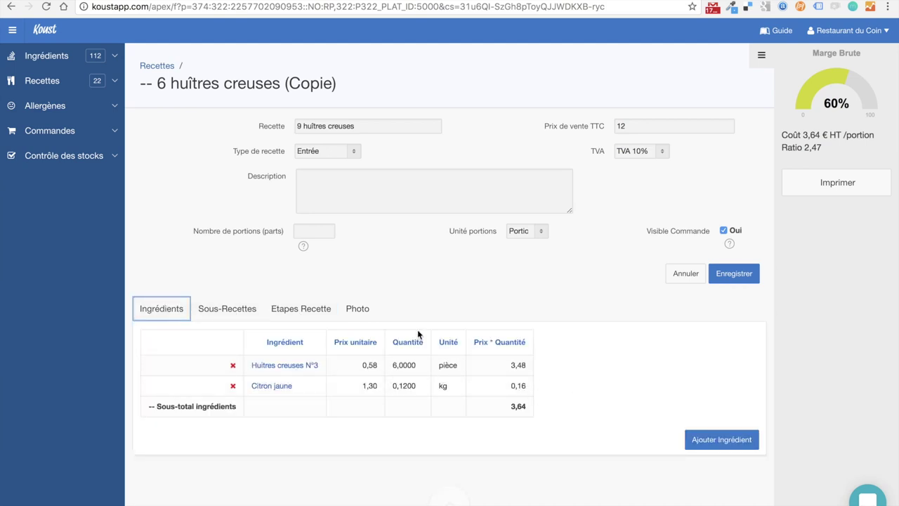
{"action": "left_click", "coordinate": [292, 367]}
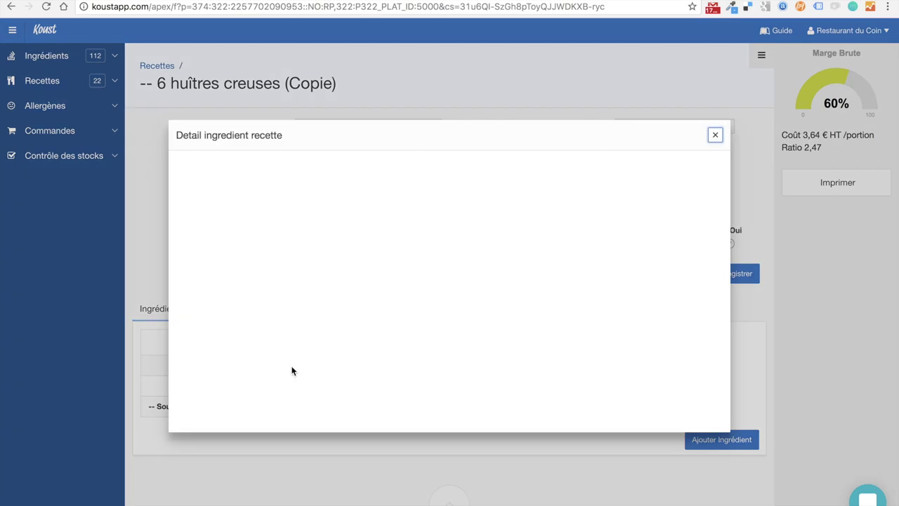
{"action": "left_click", "coordinate": [335, 191]}
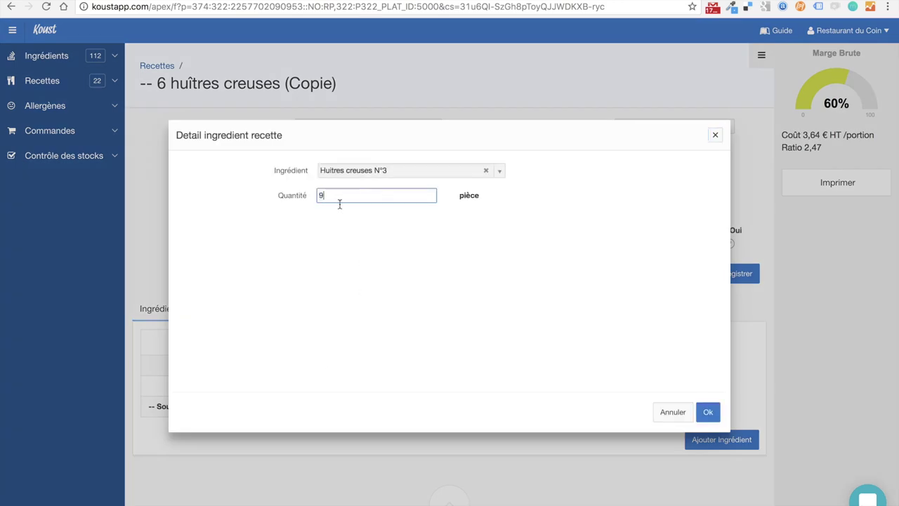
{"action": "type", "text": "9"}
{"action": "left_click", "coordinate": [709, 412]}
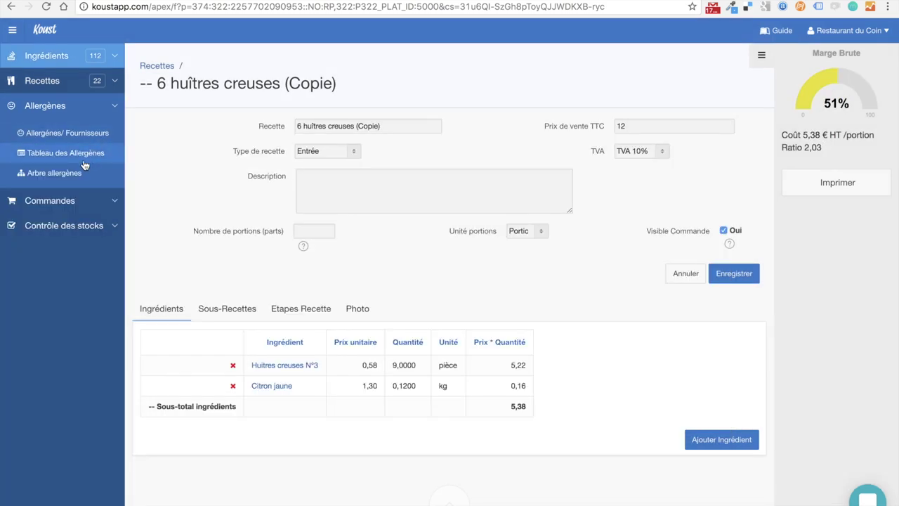
- Open the catalogue of public recipes
{"action": "left_click", "coordinate": [78, 173]}
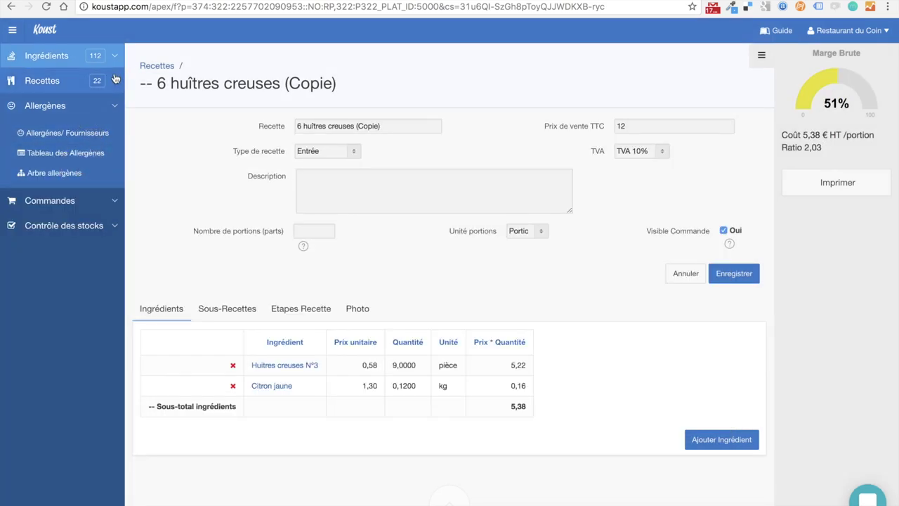
{"action": "left_click", "coordinate": [42, 80]}
{"action": "left_click", "coordinate": [78, 155]}
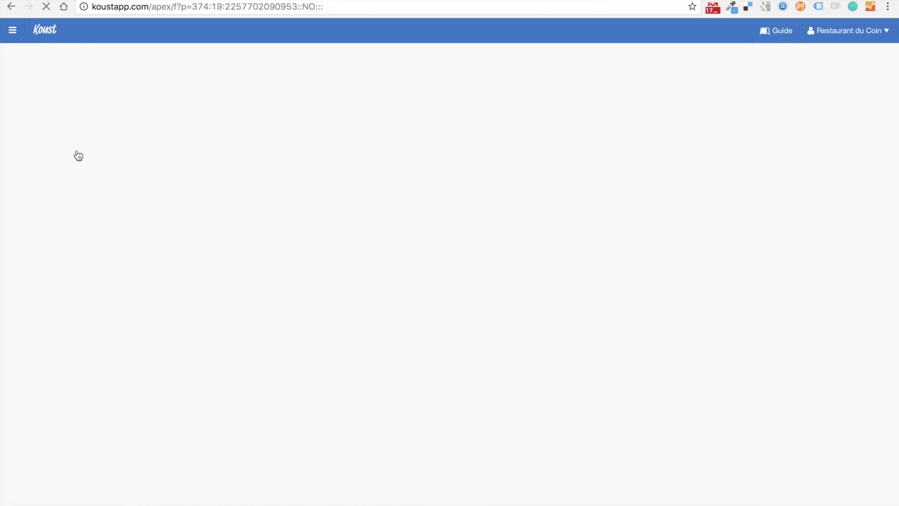
{"action": "left_click", "coordinate": [82, 173]}
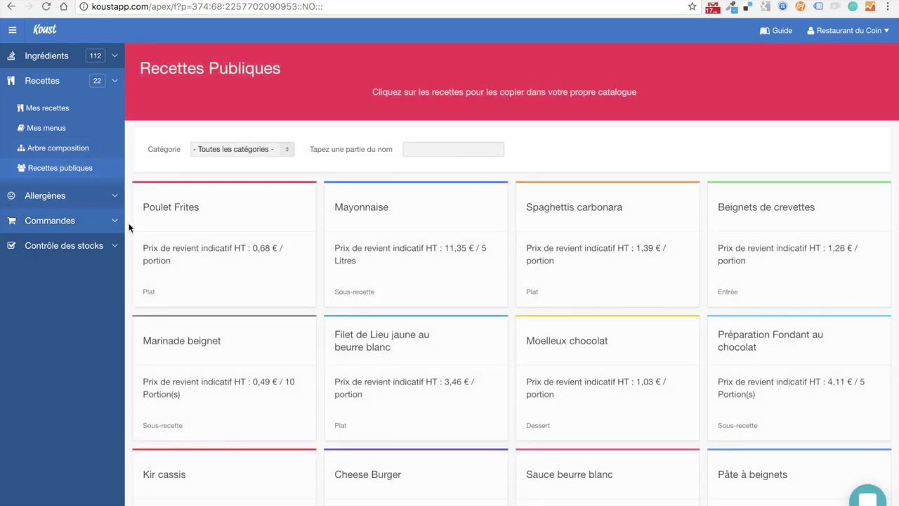
- Import the public Cheese Burger recipe and its ingredients into the restaurant's own catalogue
{"action": "scroll", "coordinate": [392, 352], "scroll_direction": "down", "scroll_amount": 4}
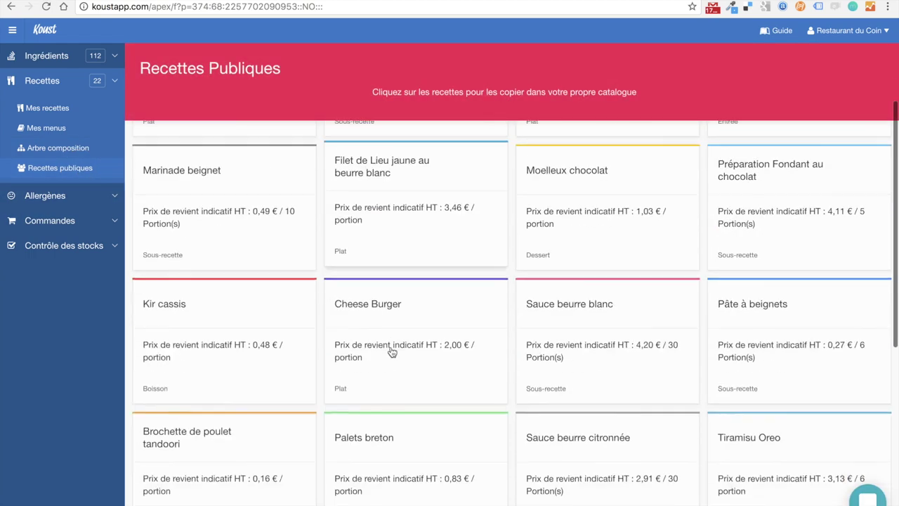
{"action": "scroll", "coordinate": [391, 351], "scroll_direction": "up", "scroll_amount": 1}
{"action": "scroll", "coordinate": [391, 352], "scroll_direction": "down", "scroll_amount": 3}
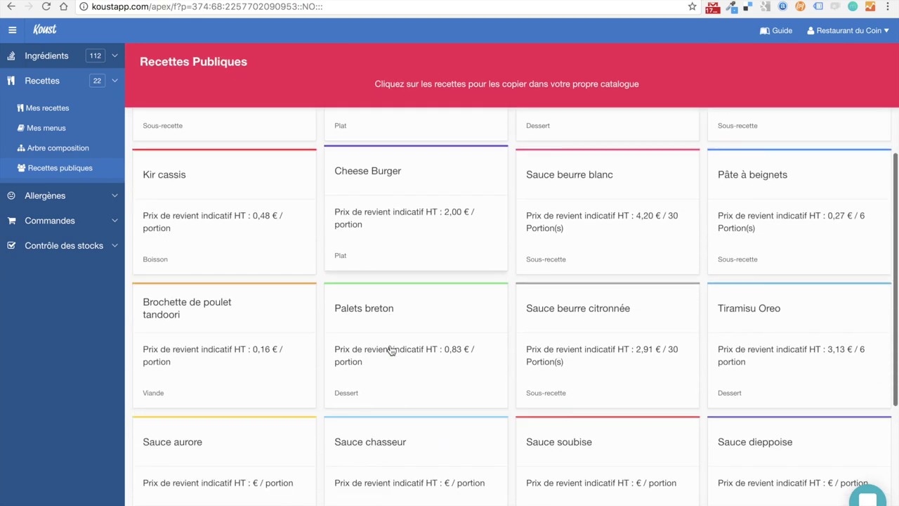
{"action": "scroll", "coordinate": [394, 202], "scroll_direction": "up", "scroll_amount": 2}
{"action": "left_click", "coordinate": [398, 254]}
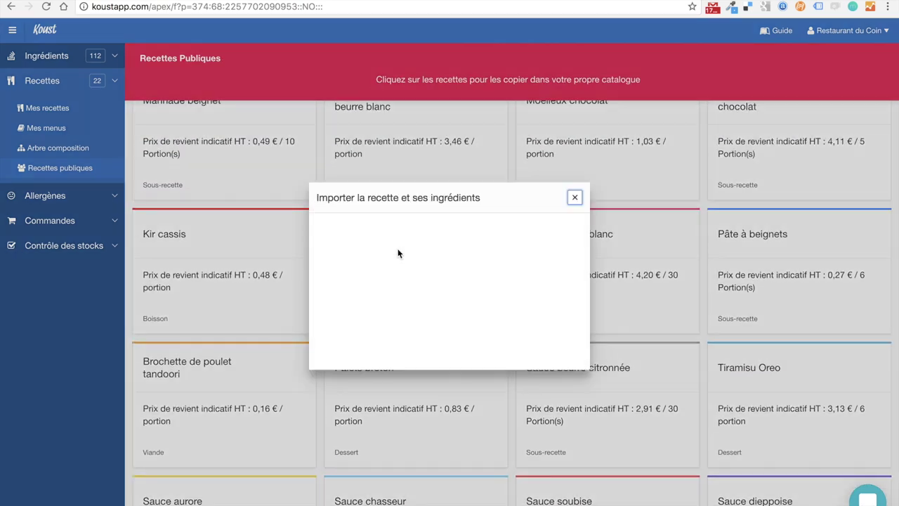
{"action": "left_click", "coordinate": [448, 302]}
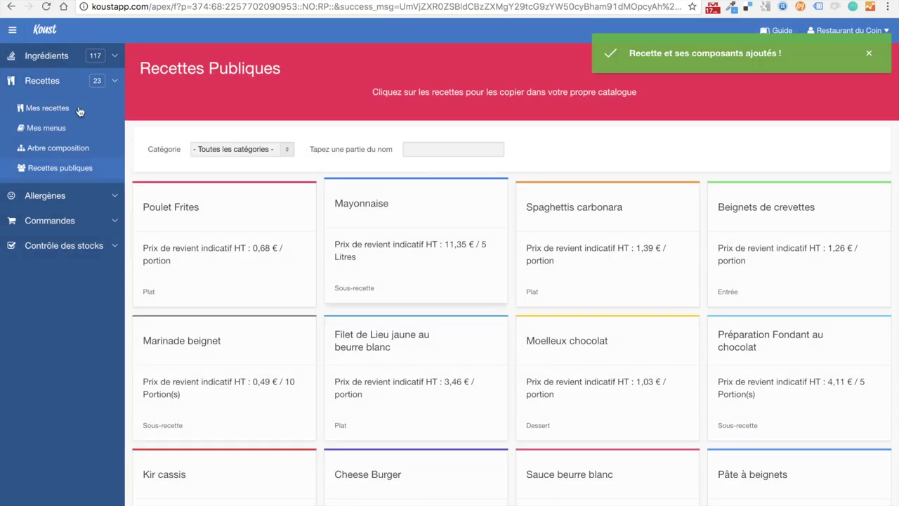
- Open the imported Cheese Burger recipe from the restaurant's own recipe list and look over its details and ingredients
{"action": "left_click", "coordinate": [53, 82]}
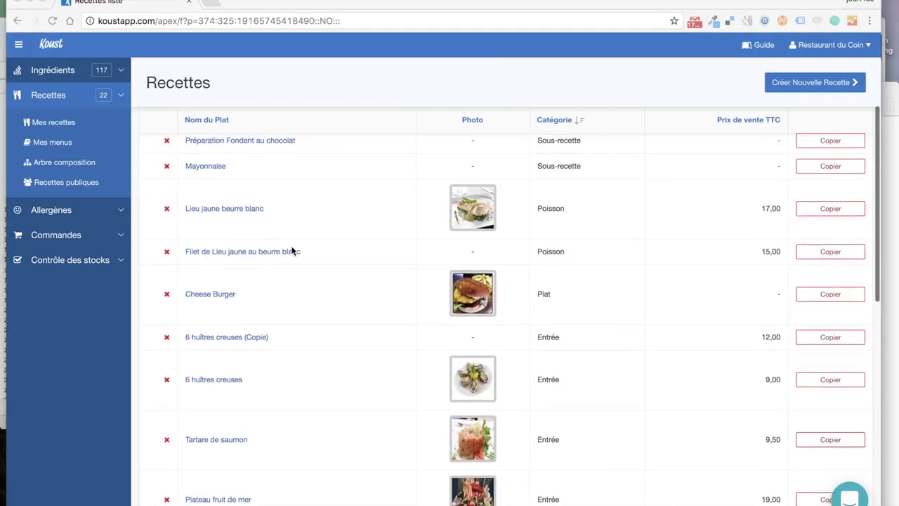
{"action": "scroll", "coordinate": [293, 251], "scroll_direction": "up", "scroll_amount": 5}
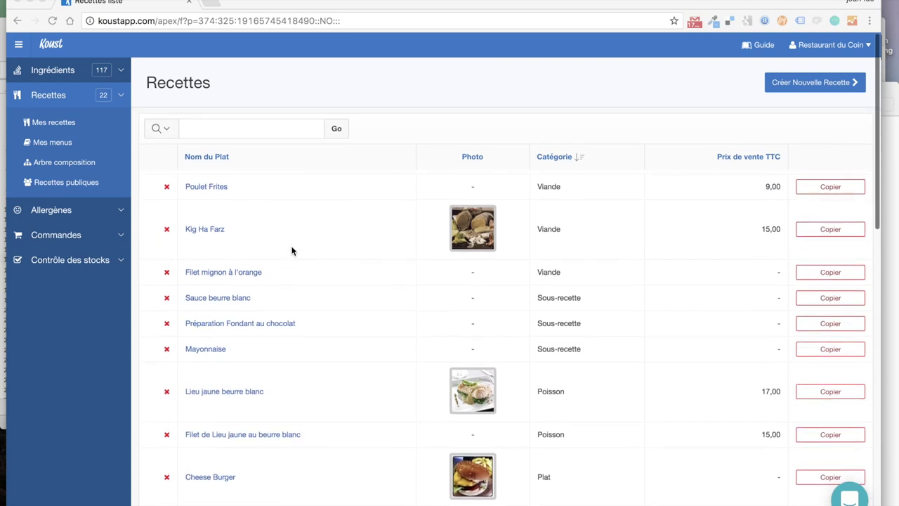
{"action": "scroll", "coordinate": [293, 251], "scroll_direction": "down", "scroll_amount": 2}
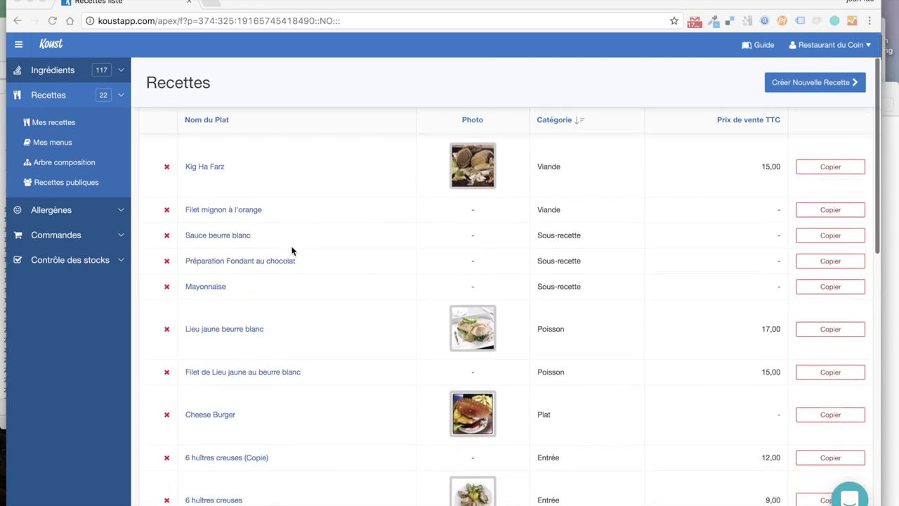
{"action": "left_click", "coordinate": [217, 414]}
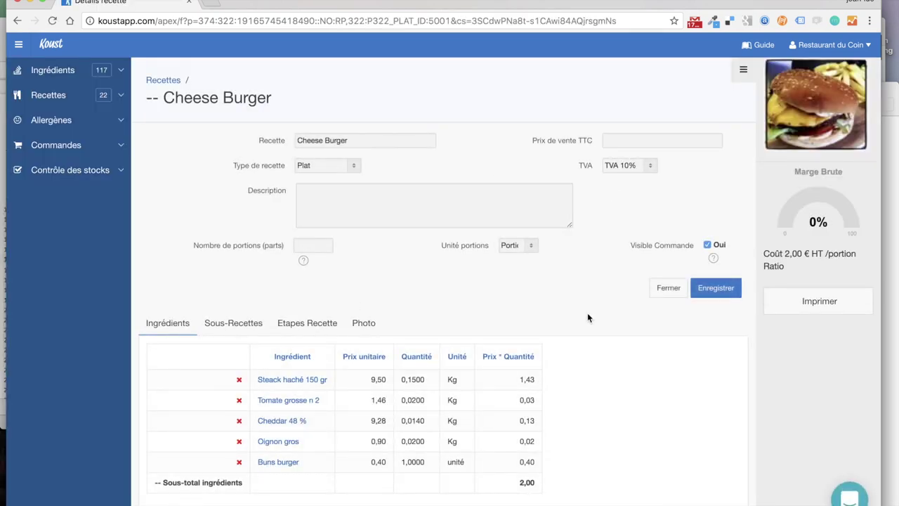
{"action": "scroll", "coordinate": [568, 323], "scroll_direction": "down", "scroll_amount": 3}
{"action": "scroll", "coordinate": [567, 323], "scroll_direction": "up", "scroll_amount": 3}
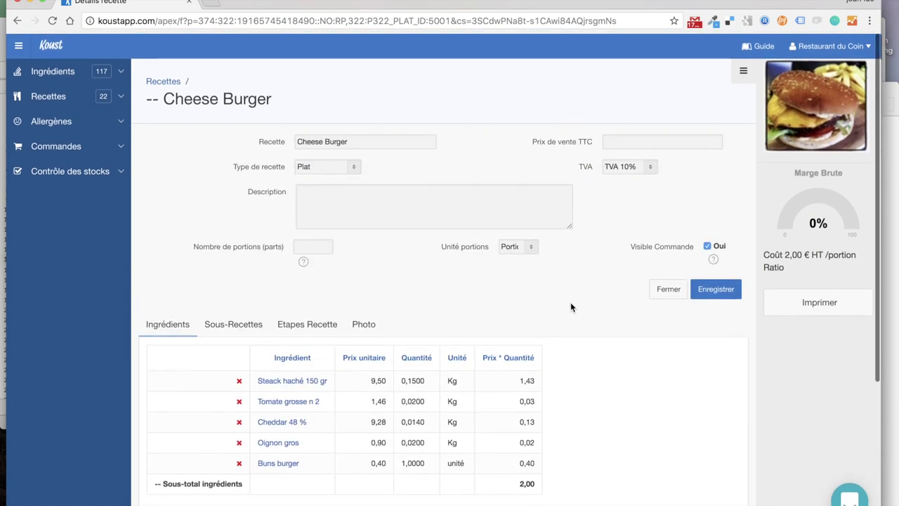
- Set the Cheese Burger recipe's selling price including tax to 12 and save the recipe
{"action": "left_click", "coordinate": [623, 142]}
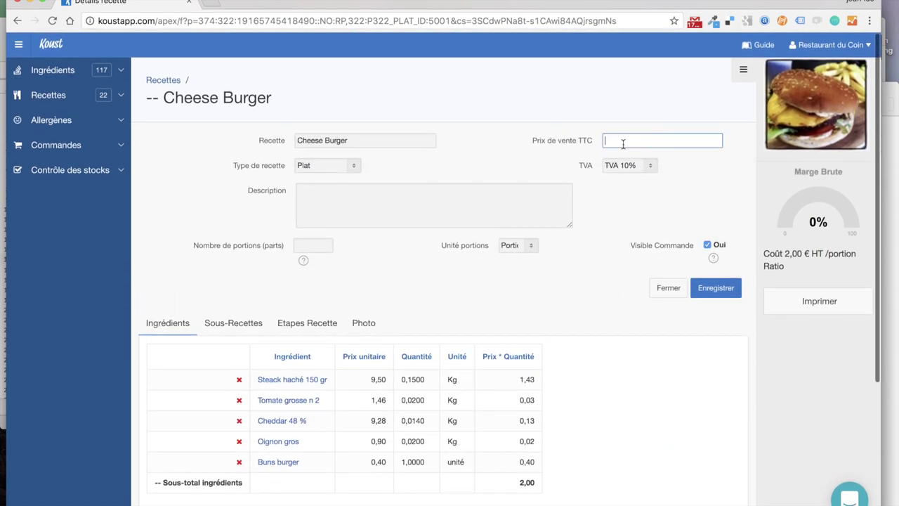
{"action": "type", "text": "12"}
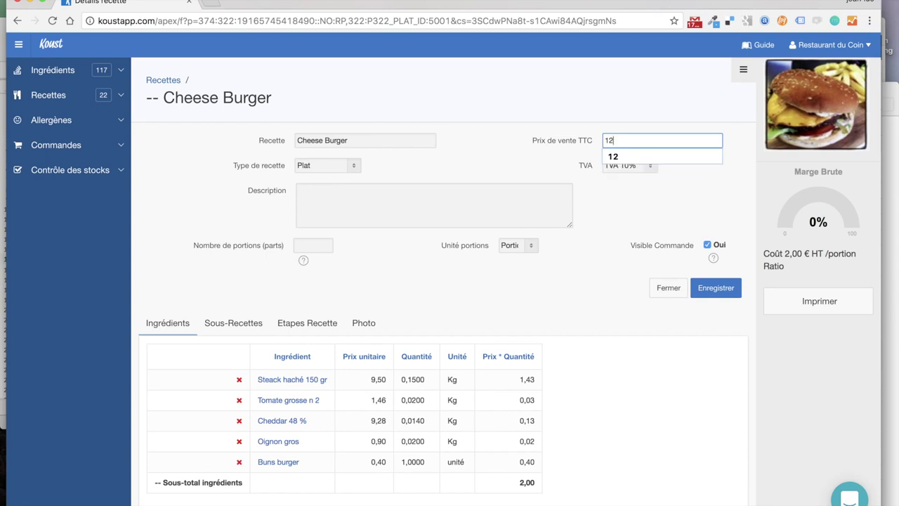
{"action": "left_click", "coordinate": [715, 291]}
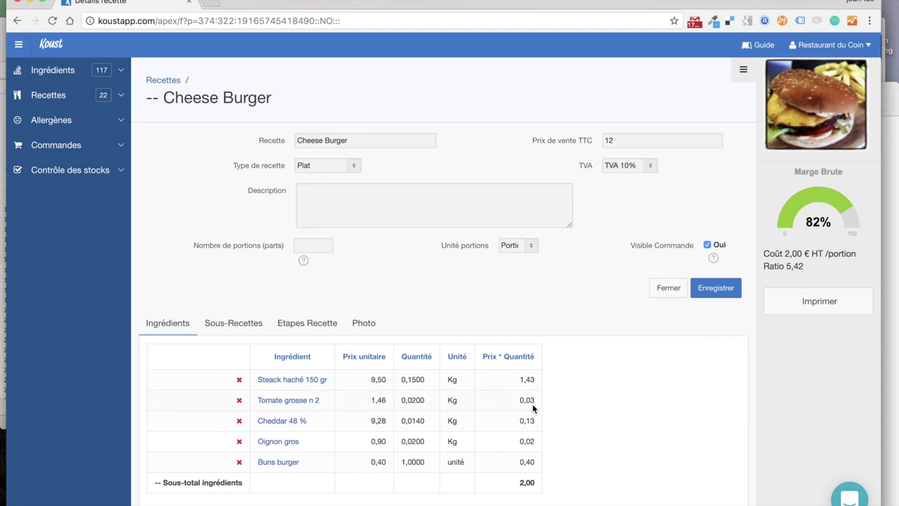
- Display the preparation steps section of the Cheese Burger recipe
{"action": "scroll", "coordinate": [531, 406], "scroll_direction": "down", "scroll_amount": 1}
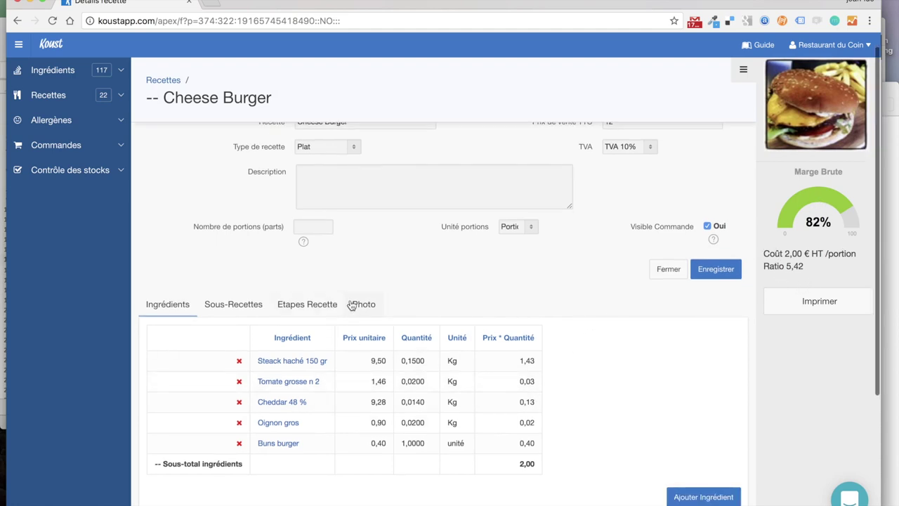
{"action": "left_click", "coordinate": [327, 305]}
{"action": "scroll", "coordinate": [248, 215], "scroll_direction": "up", "scroll_amount": 1}
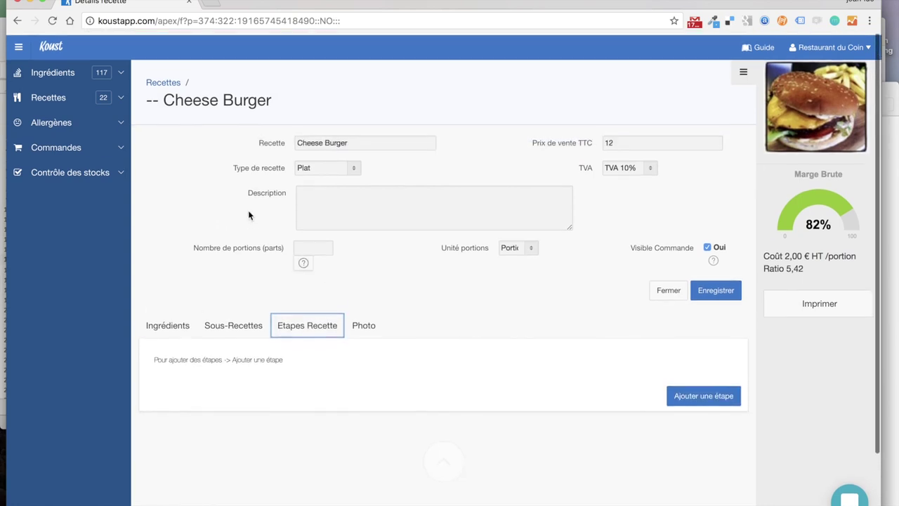
- Open the recipe composition tree and expand B.O.F with its Cheddar 48 %, Creme liquide 33% MG, Lait demi Ecreme and Mascarpone creme ingredients
{"action": "left_click", "coordinate": [121, 98]}
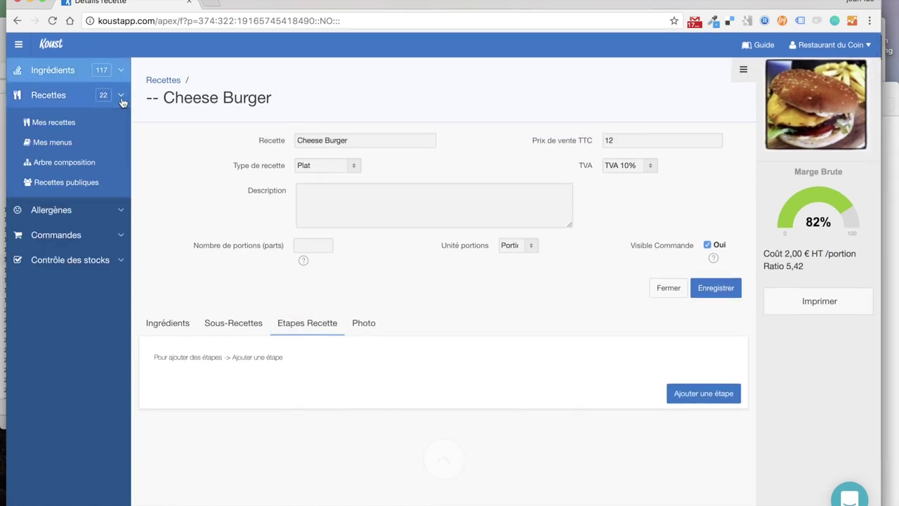
{"action": "left_click", "coordinate": [81, 163]}
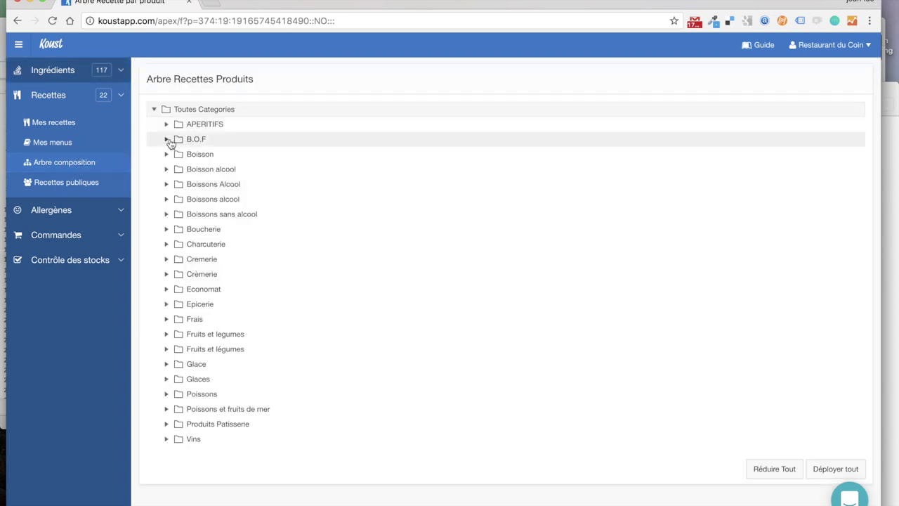
{"action": "left_click", "coordinate": [168, 140]}
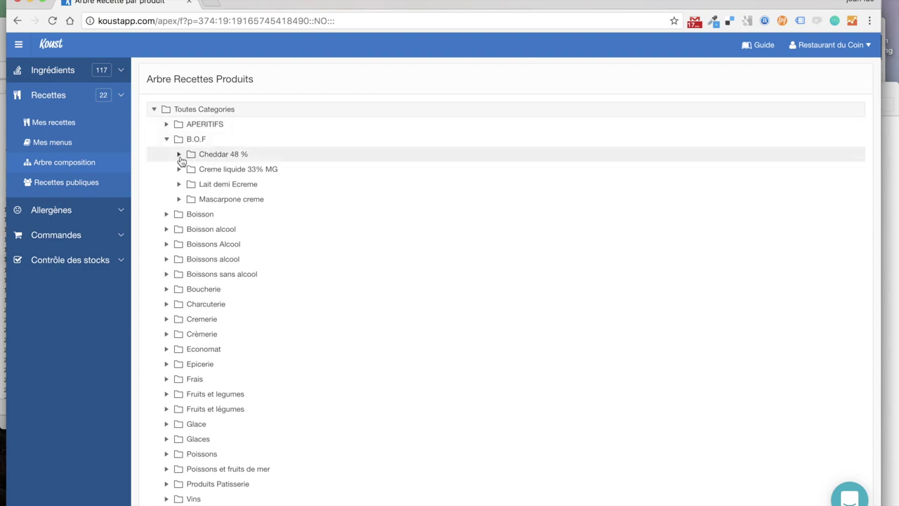
{"action": "left_click", "coordinate": [179, 155]}
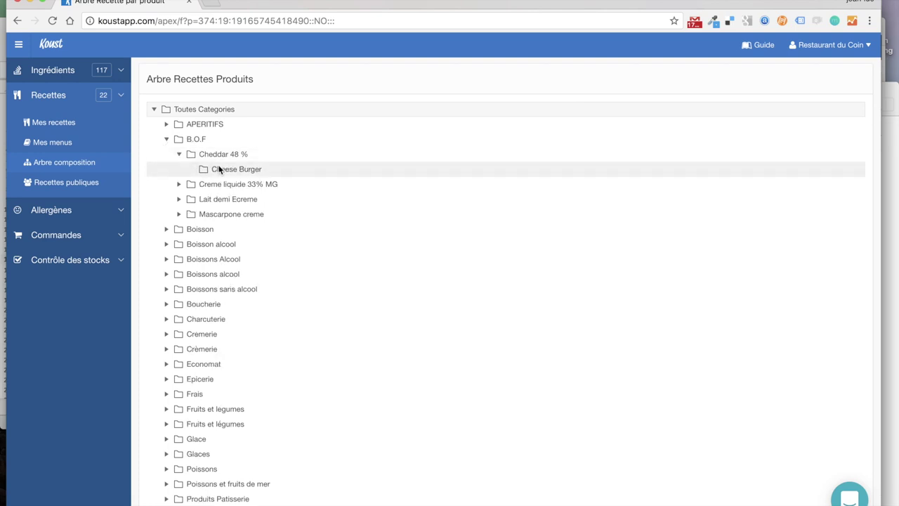
{"action": "left_click", "coordinate": [179, 185]}
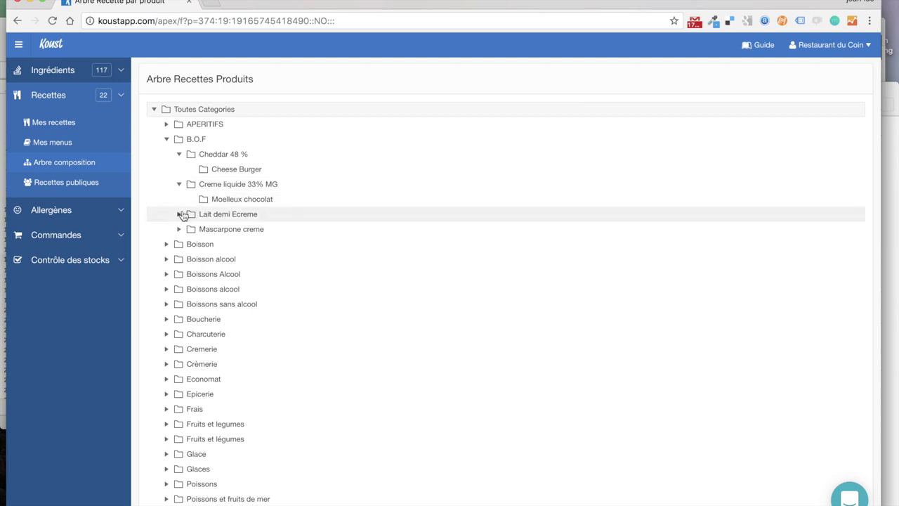
{"action": "left_click", "coordinate": [180, 214]}
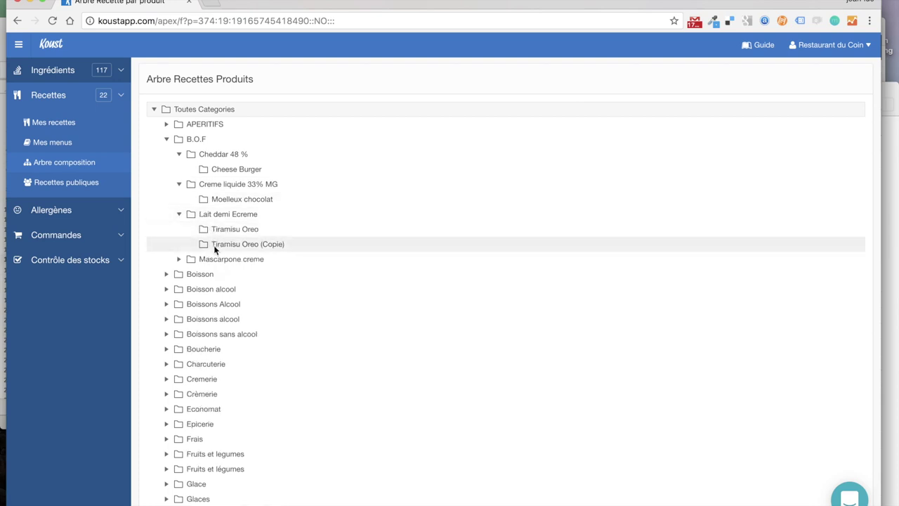
{"action": "left_click", "coordinate": [179, 260]}
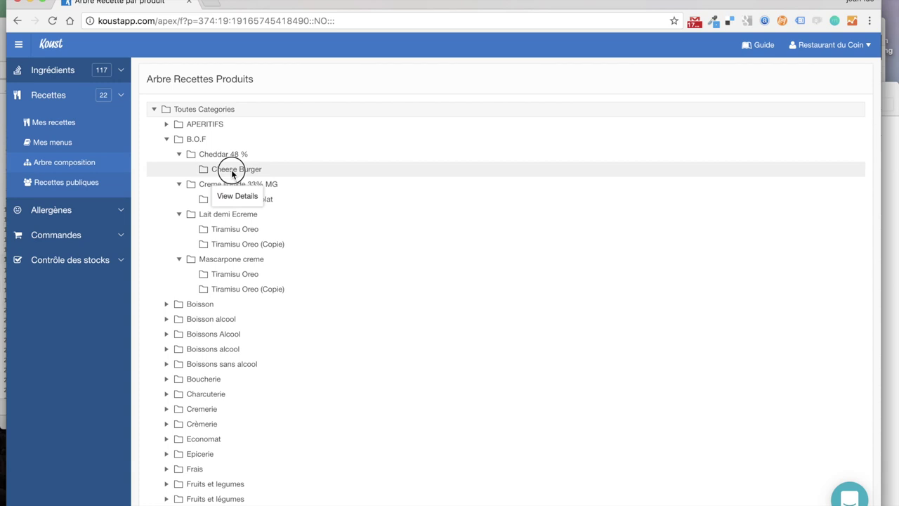
- Open the Cheese Burger recipe under Cheddar 48 % in the composition tree and display its ingredients
{"action": "left_click", "coordinate": [233, 172]}
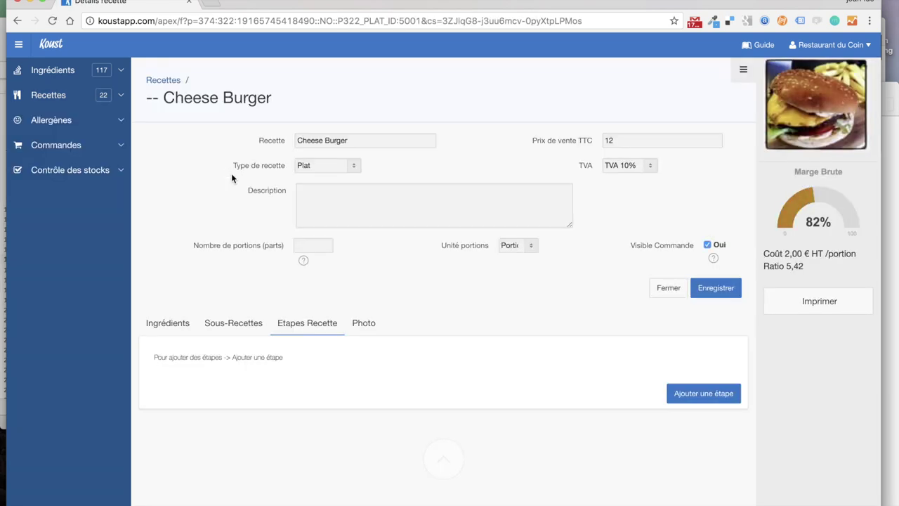
{"action": "left_click", "coordinate": [185, 323]}
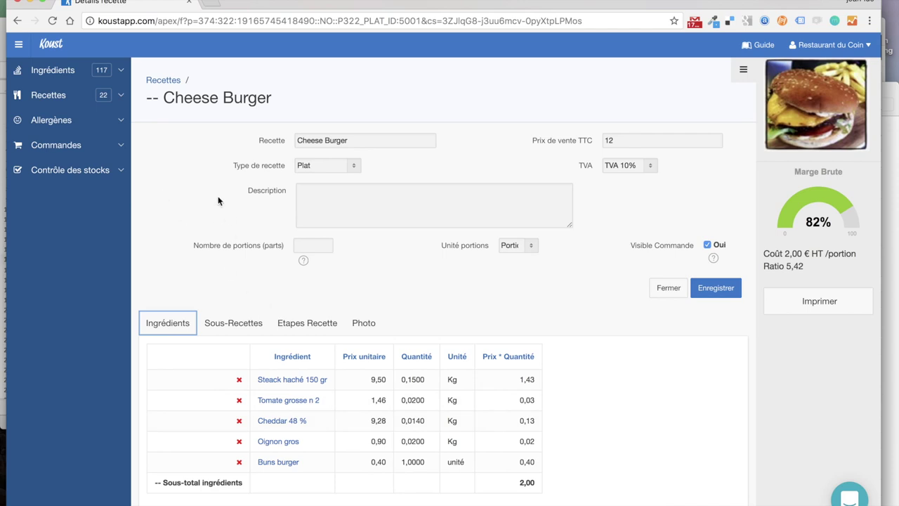
- Open Menu Aber Benoit from the restaurant's menus and look through the dishes it contains
{"action": "left_click", "coordinate": [121, 97]}
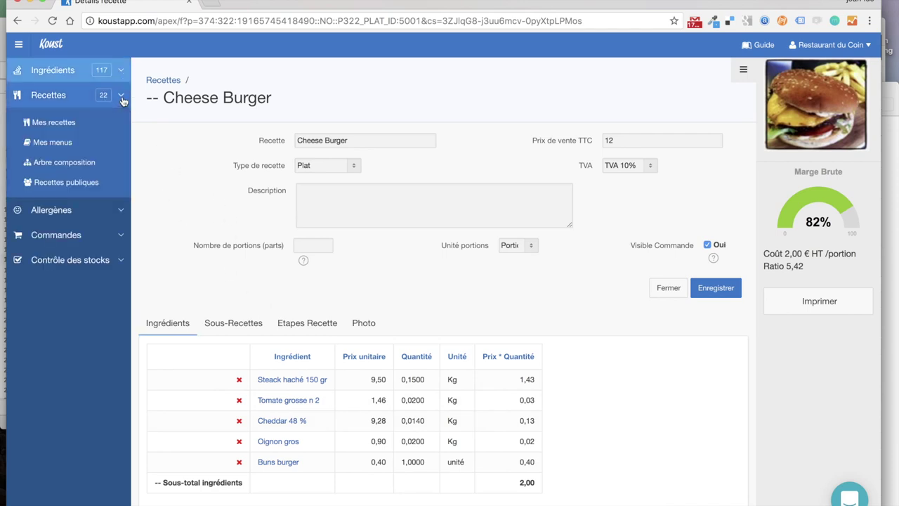
{"action": "left_click", "coordinate": [52, 142]}
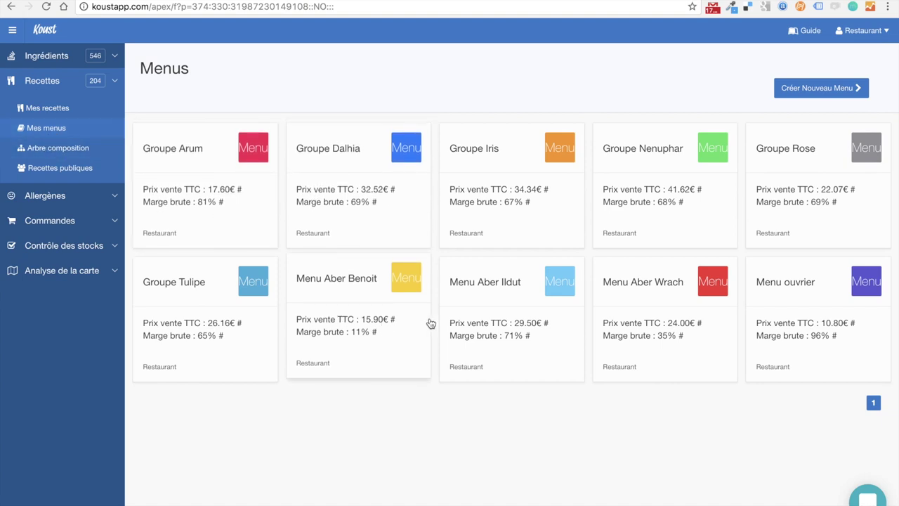
{"action": "left_click", "coordinate": [362, 347]}
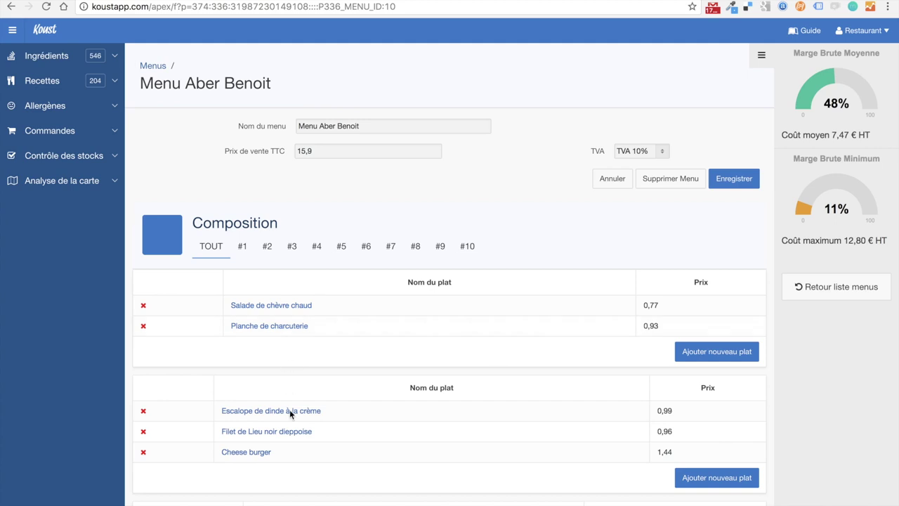
{"action": "scroll", "coordinate": [293, 451], "scroll_direction": "down", "scroll_amount": 3}
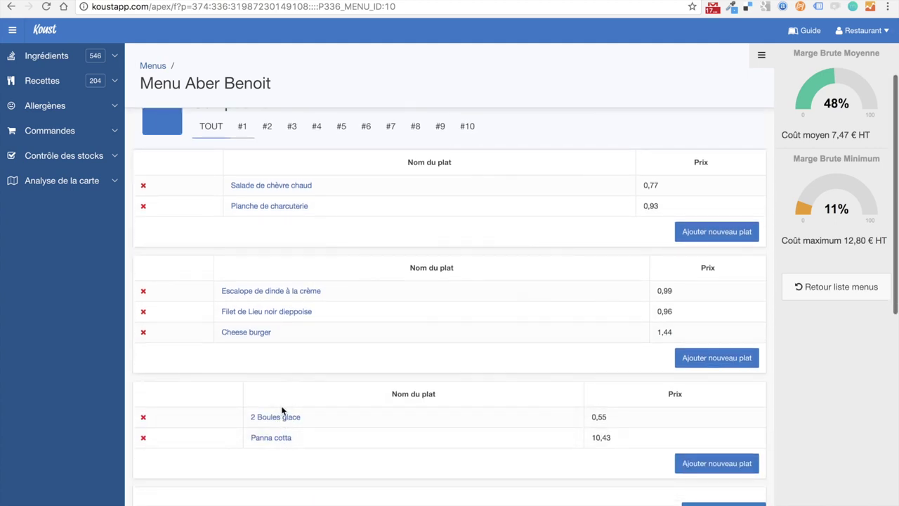
{"action": "scroll", "coordinate": [281, 407], "scroll_direction": "up", "scroll_amount": 3}
{"action": "scroll", "coordinate": [281, 406], "scroll_direction": "up", "scroll_amount": 1}
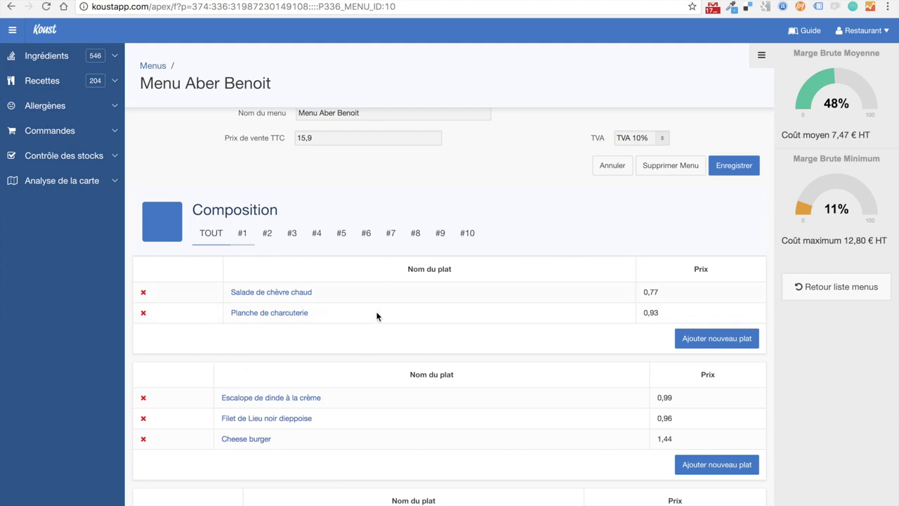
- View the menu's composition groups #1 to #4 one by one, then show all groups together again
{"action": "left_click", "coordinate": [242, 234]}
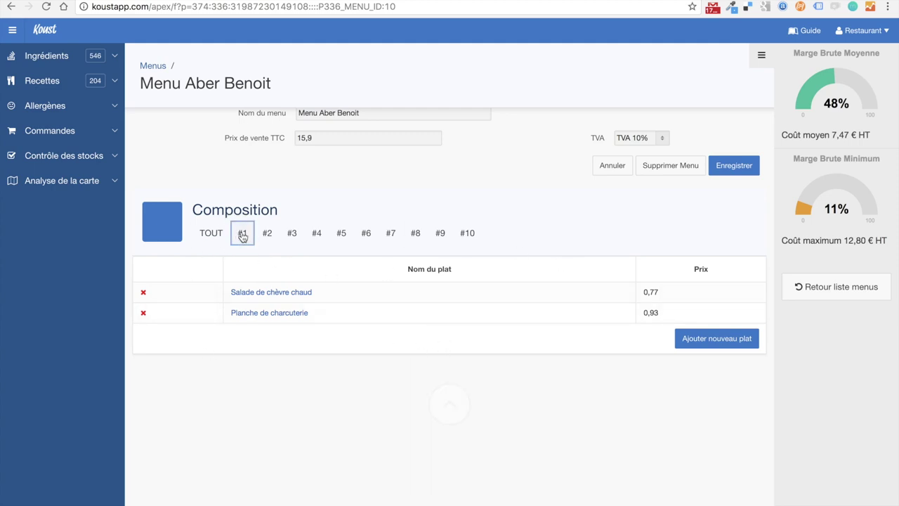
{"action": "left_click", "coordinate": [270, 236]}
{"action": "left_click", "coordinate": [299, 236]}
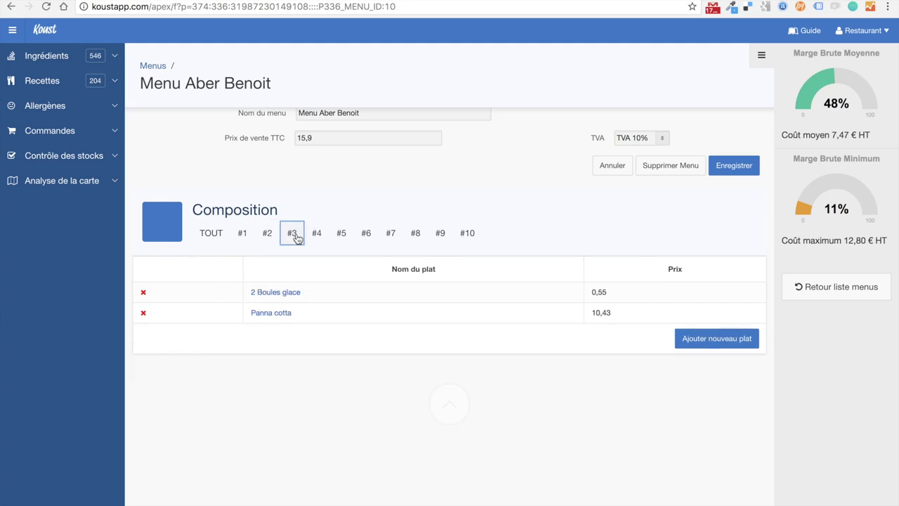
{"action": "left_click", "coordinate": [318, 238]}
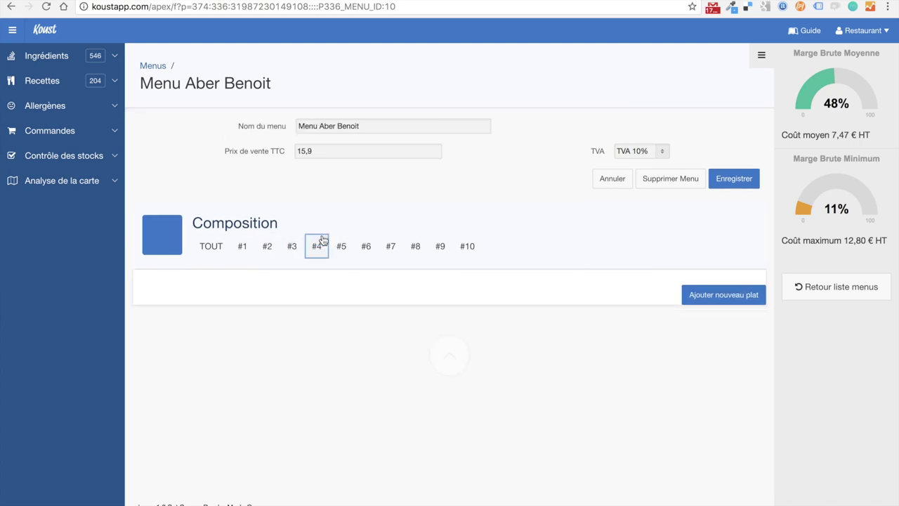
{"action": "left_click", "coordinate": [222, 248]}
{"action": "scroll", "coordinate": [249, 338], "scroll_direction": "down", "scroll_amount": 3}
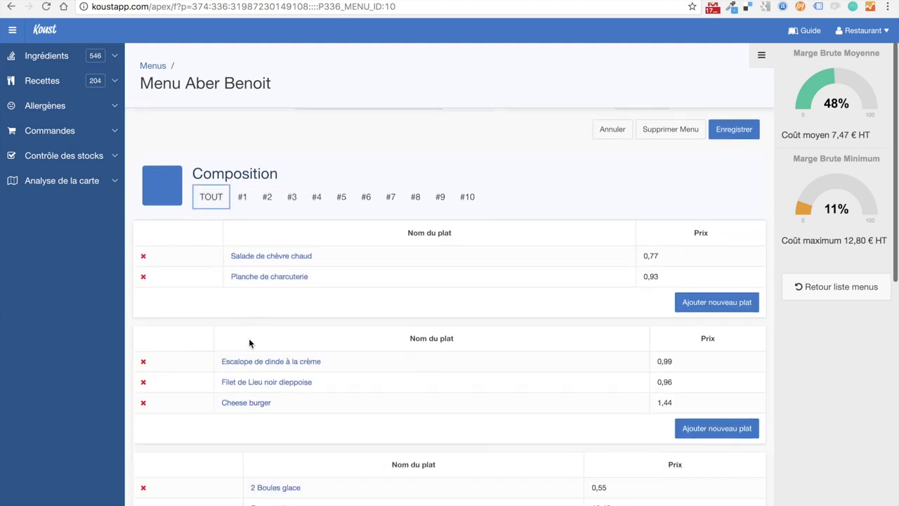
- Examine all dish groups of Menu Aber Benoit and the prices of Salade de chèvre chaud and Planche de charcuterie
{"action": "scroll", "coordinate": [262, 208], "scroll_direction": "up", "scroll_amount": 3}
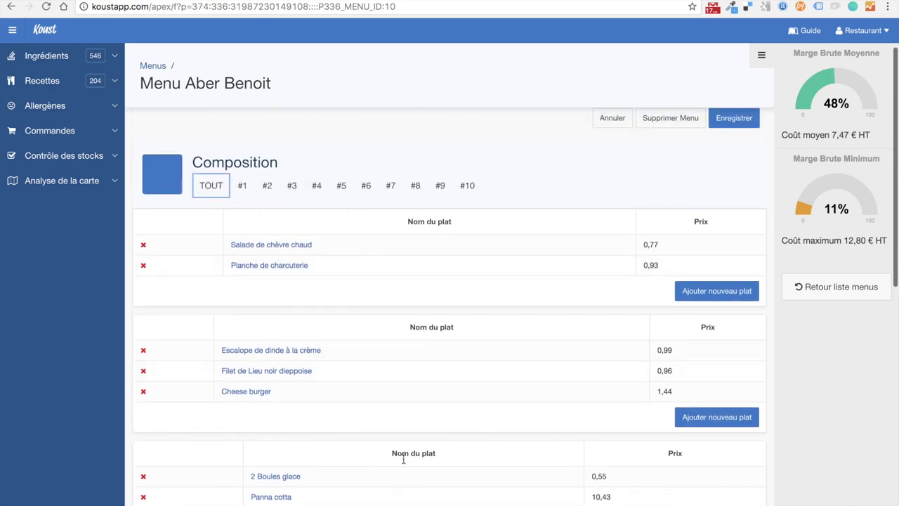
{"action": "scroll", "coordinate": [420, 492], "scroll_direction": "down", "scroll_amount": 3}
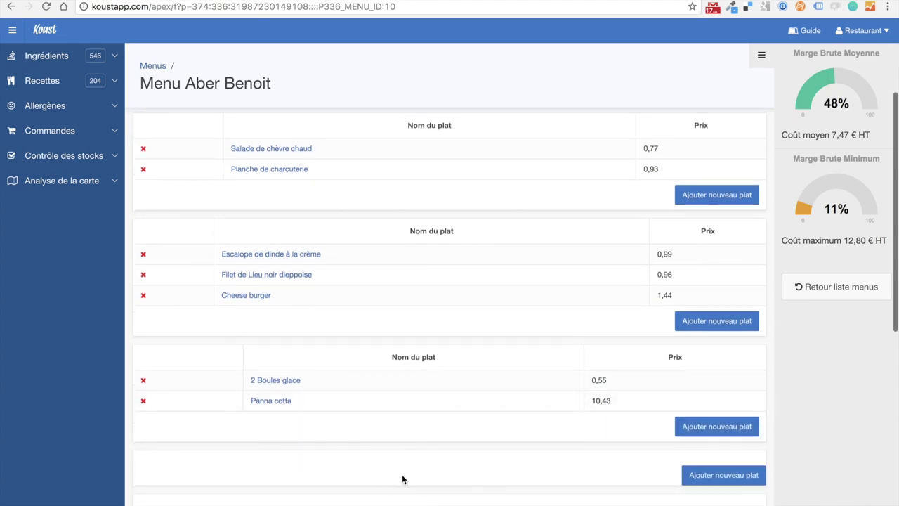
{"action": "scroll", "coordinate": [402, 478], "scroll_direction": "up", "scroll_amount": 3}
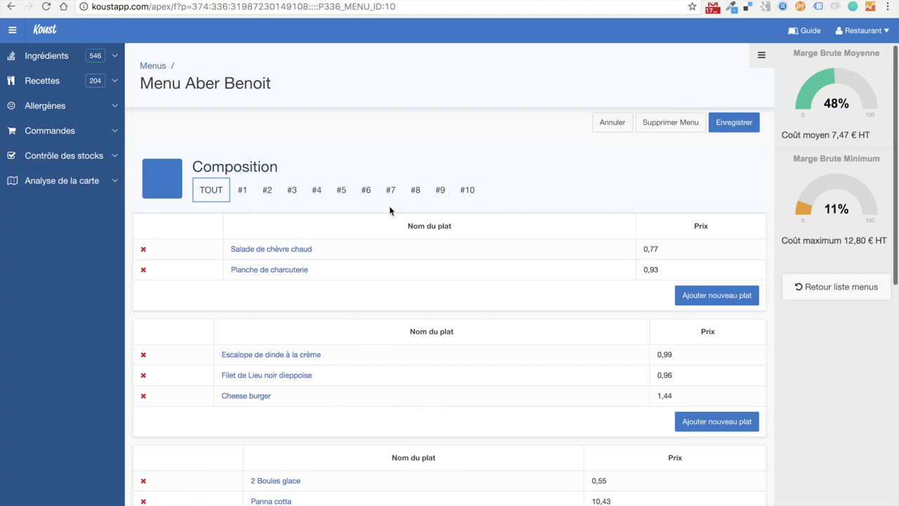
{"action": "scroll", "coordinate": [393, 368], "scroll_direction": "down", "scroll_amount": 9}
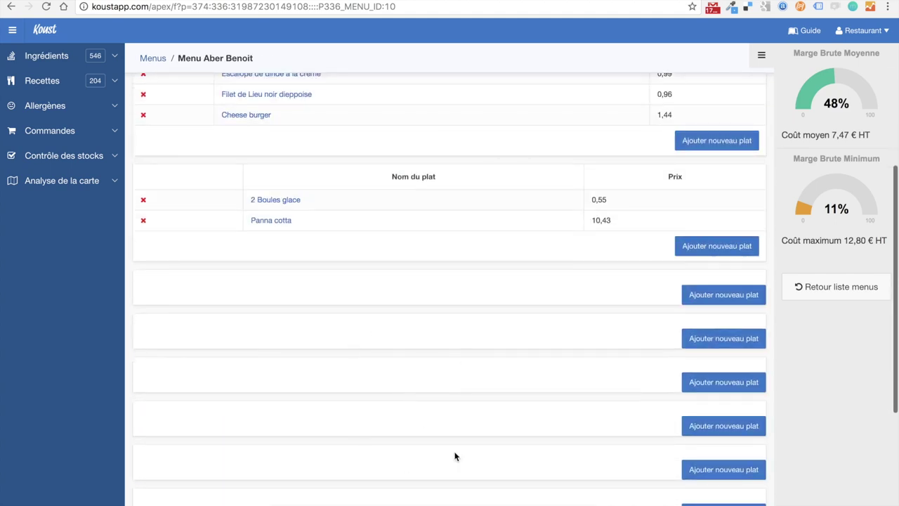
{"action": "scroll", "coordinate": [392, 431], "scroll_direction": "up", "scroll_amount": 10}
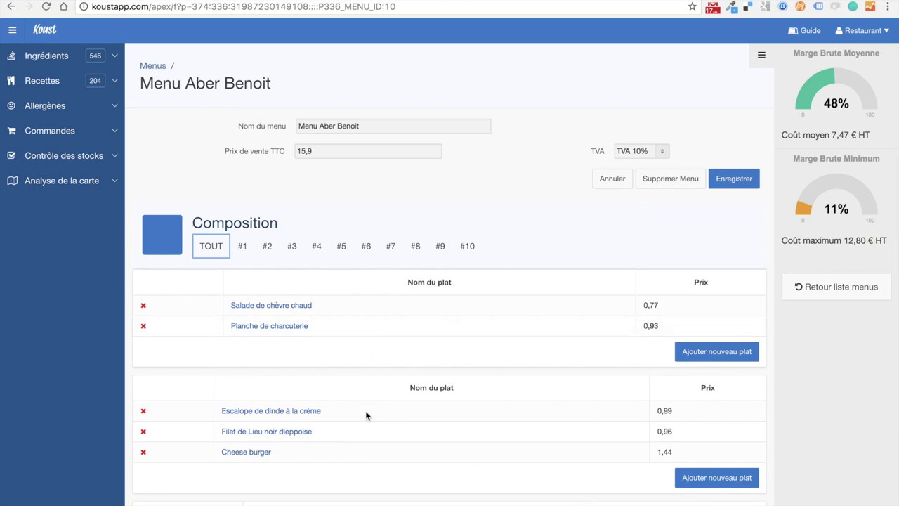
{"action": "scroll", "coordinate": [366, 414], "scroll_direction": "down", "scroll_amount": 1}
{"action": "scroll", "coordinate": [368, 418], "scroll_direction": "up", "scroll_amount": 2}
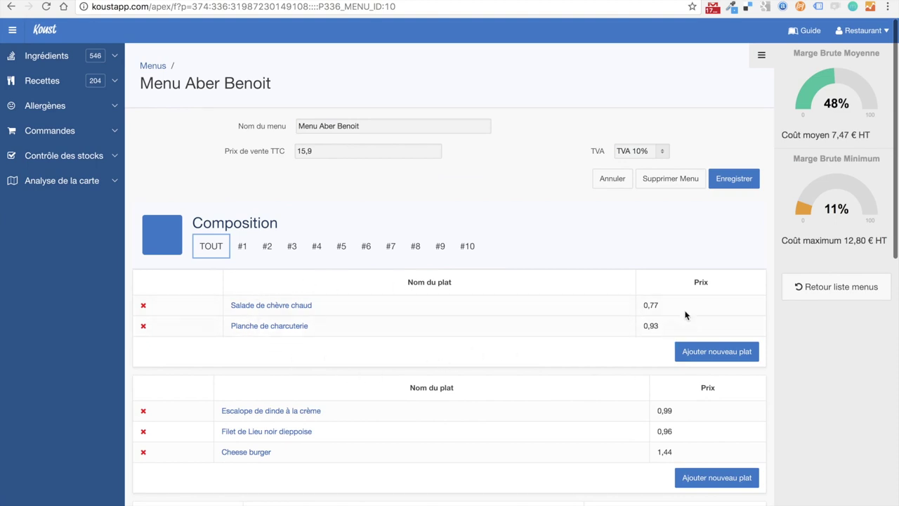
{"action": "left_click", "coordinate": [656, 306]}
{"action": "left_click", "coordinate": [654, 327]}
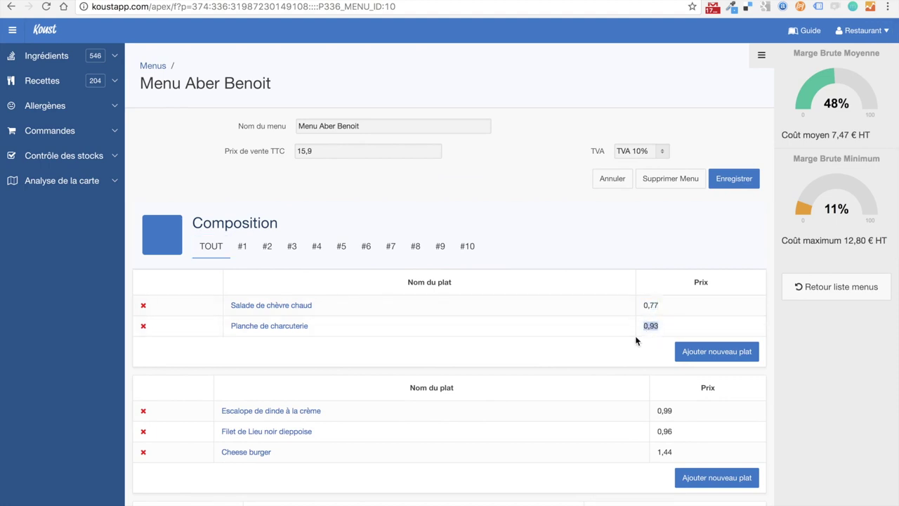
- Compare the prices of the starters, Cheese burger and desserts in Menu Aber Benoit with its average and minimum margins
{"action": "left_click", "coordinate": [654, 306]}
{"action": "left_click", "coordinate": [652, 326]}
{"action": "left_click", "coordinate": [650, 306]}
{"action": "scroll", "coordinate": [647, 337], "scroll_direction": "down", "scroll_amount": 3}
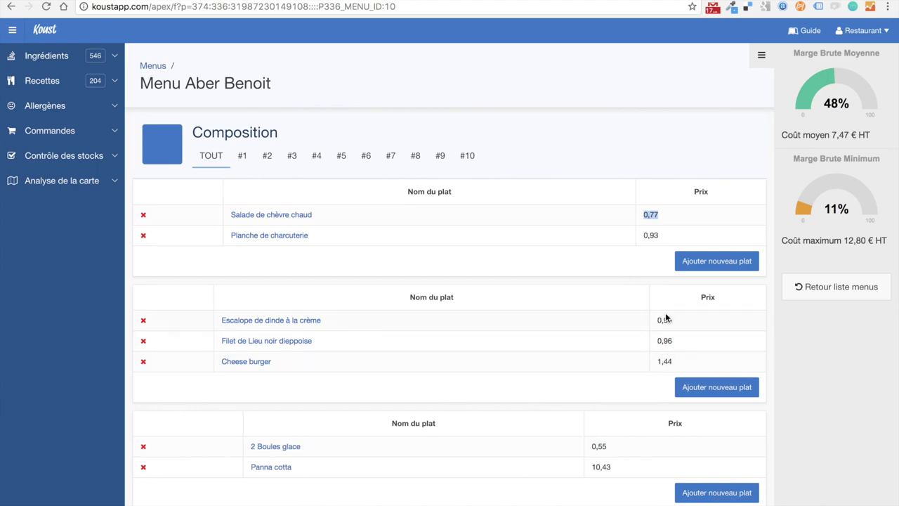
{"action": "double_click", "coordinate": [666, 360]}
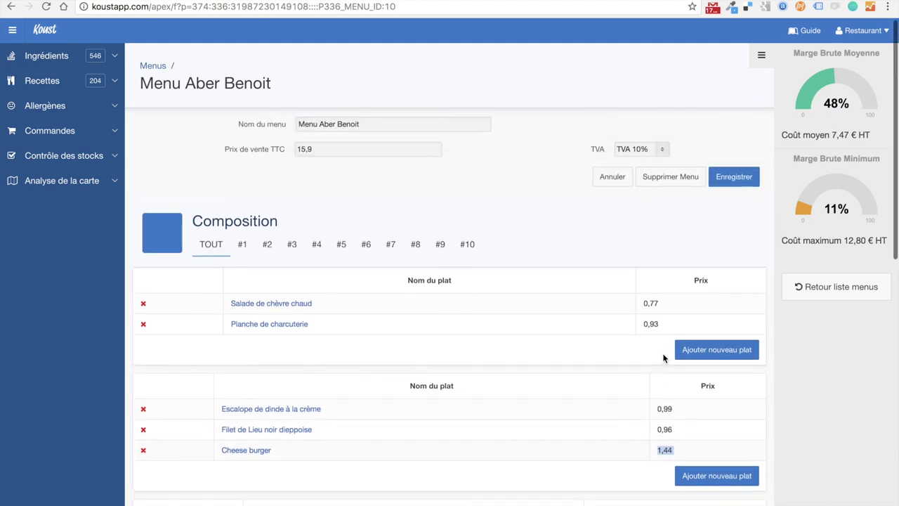
{"action": "scroll", "coordinate": [663, 358], "scroll_direction": "down", "scroll_amount": 1}
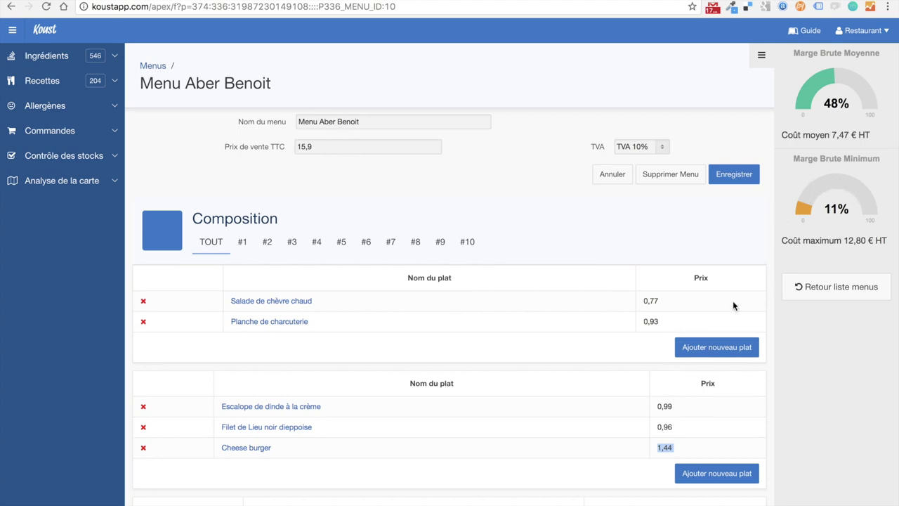
{"action": "scroll", "coordinate": [694, 324], "scroll_direction": "down", "scroll_amount": 3}
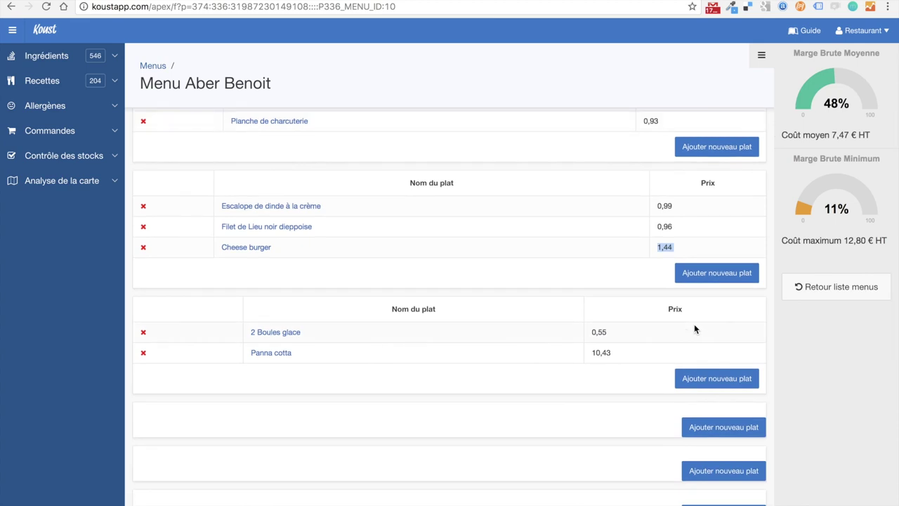
{"action": "scroll", "coordinate": [695, 328], "scroll_direction": "up", "scroll_amount": 3}
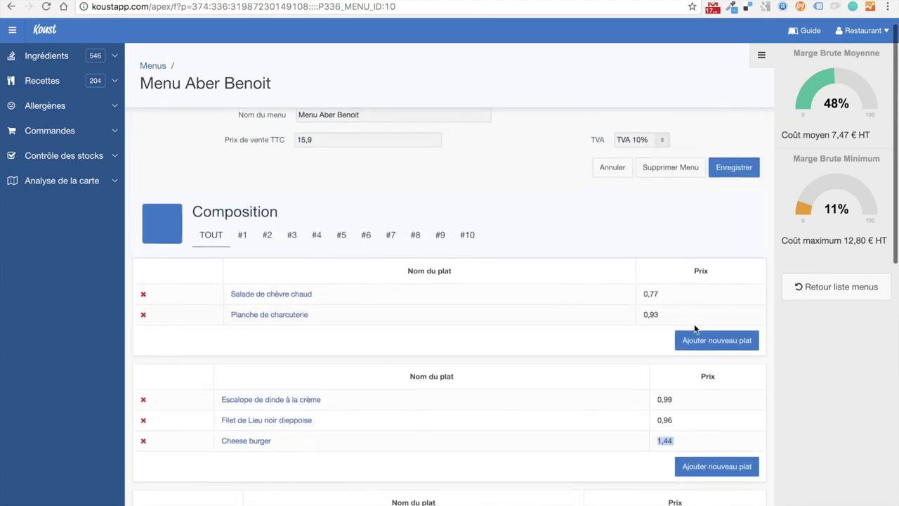
{"action": "scroll", "coordinate": [689, 328], "scroll_direction": "down", "scroll_amount": 2}
{"action": "scroll", "coordinate": [666, 267], "scroll_direction": "up", "scroll_amount": 3}
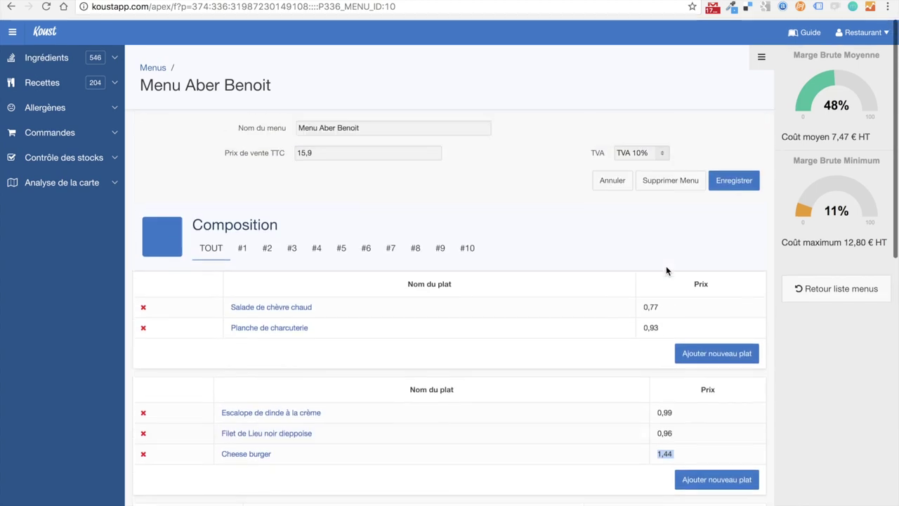
- Remove the Panna cotta dish from the dessert group of Menu Aber Benoit
{"action": "scroll", "coordinate": [666, 267], "scroll_direction": "down", "scroll_amount": 4}
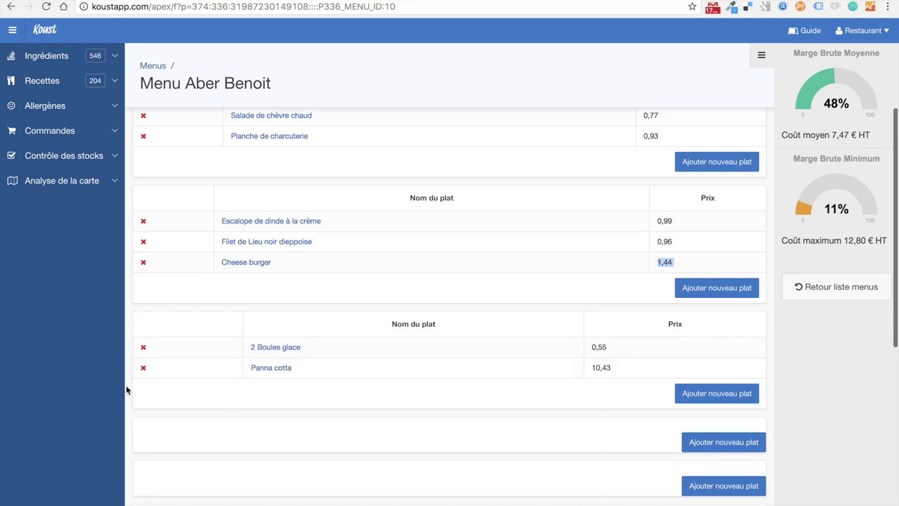
{"action": "left_click", "coordinate": [143, 369]}
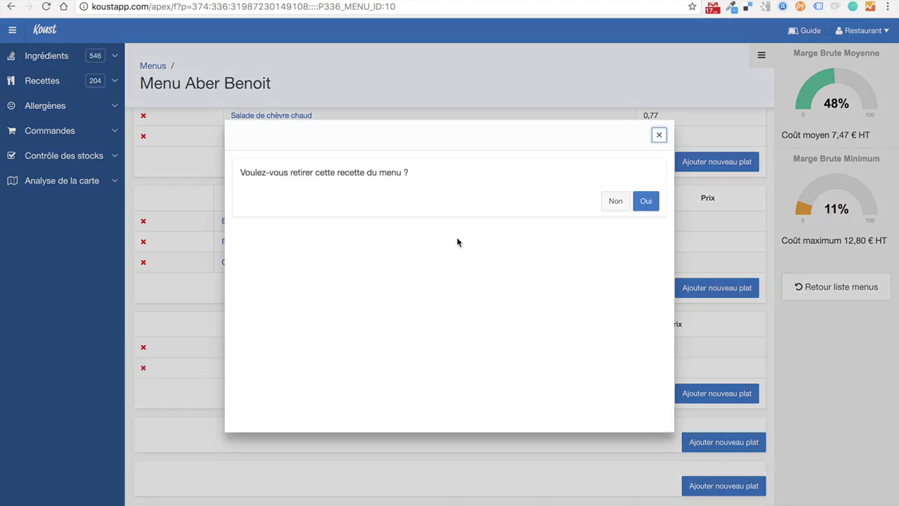
{"action": "left_click", "coordinate": [642, 203]}
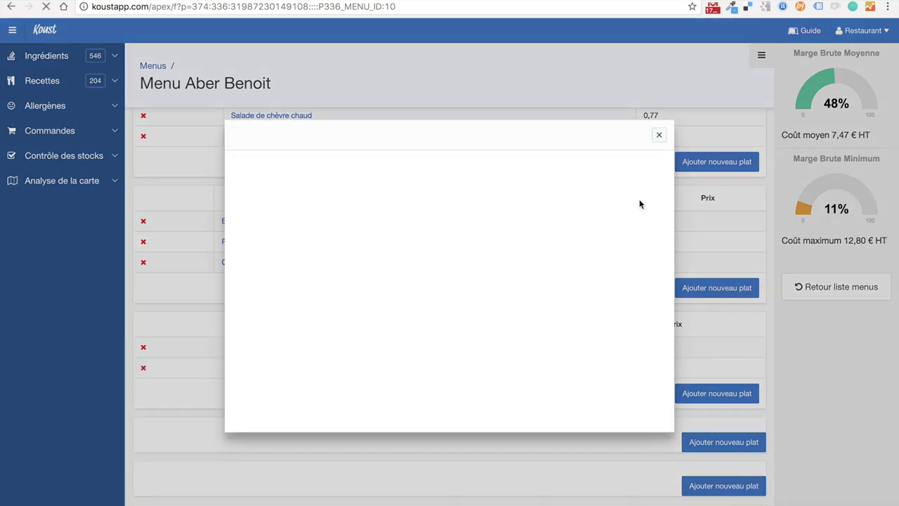
- Review the remaining dishes of Menu Aber Benoit together with its recalculated average and minimum gross margins and costs
{"action": "scroll", "coordinate": [582, 311], "scroll_direction": "down", "scroll_amount": 5}
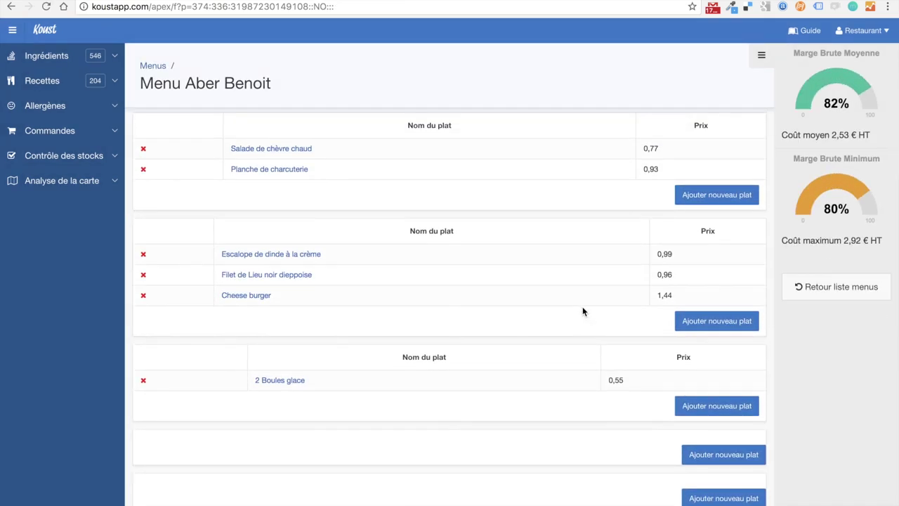
{"action": "scroll", "coordinate": [583, 309], "scroll_direction": "up", "scroll_amount": 4}
{"action": "scroll", "coordinate": [583, 311], "scroll_direction": "up", "scroll_amount": 1}
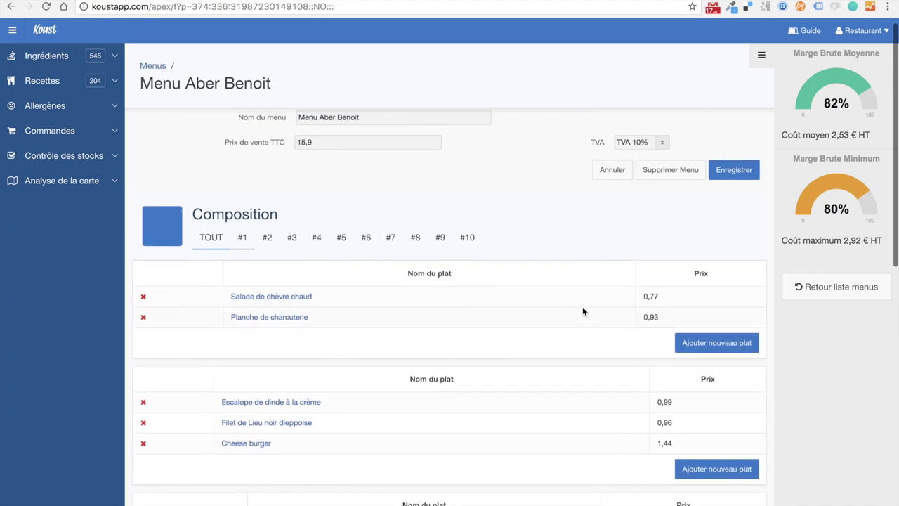
{"action": "scroll", "coordinate": [583, 311], "scroll_direction": "down", "scroll_amount": 5}
{"action": "scroll", "coordinate": [582, 312], "scroll_direction": "up", "scroll_amount": 4}
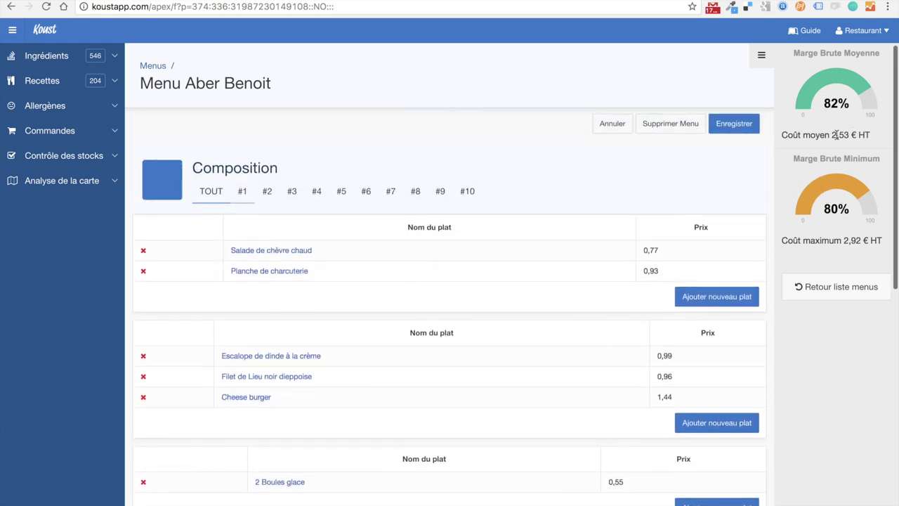
{"action": "scroll", "coordinate": [834, 125], "scroll_direction": "up", "scroll_amount": 2}
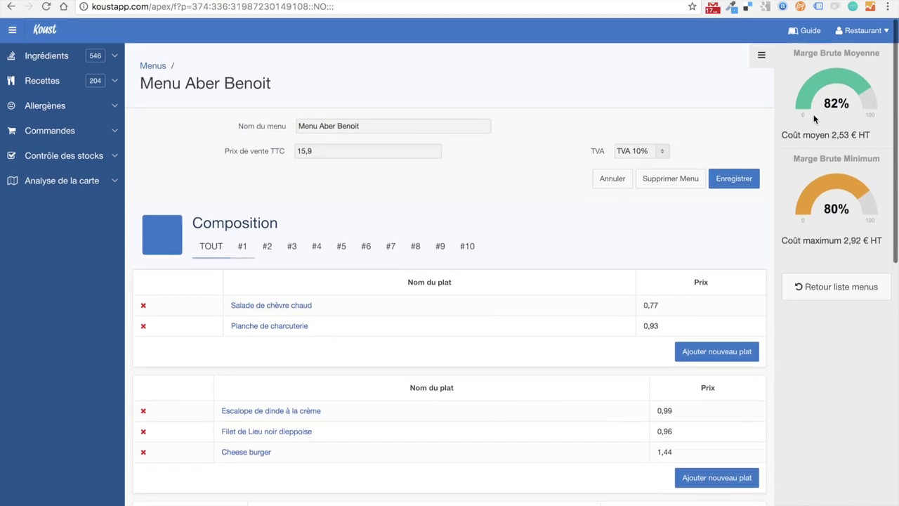
{"action": "scroll", "coordinate": [689, 290], "scroll_direction": "down", "scroll_amount": 5}
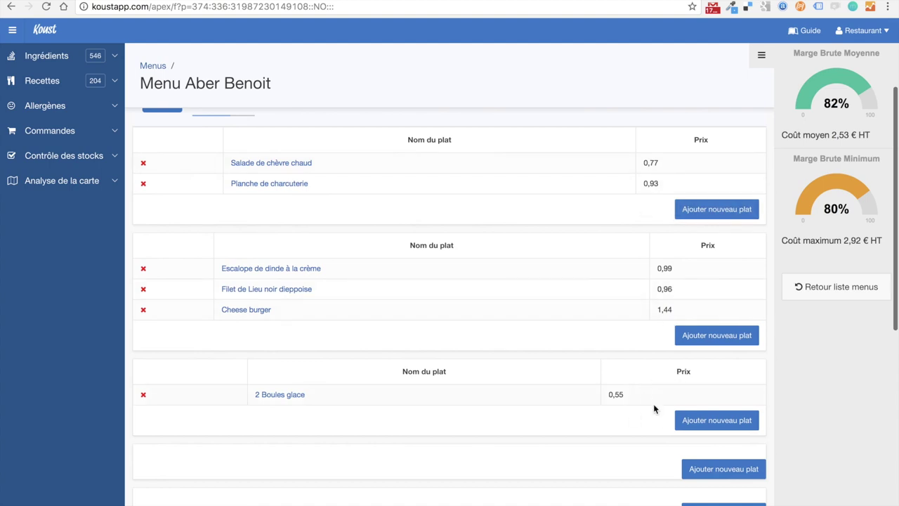
{"action": "scroll", "coordinate": [832, 203], "scroll_direction": "up", "scroll_amount": 3}
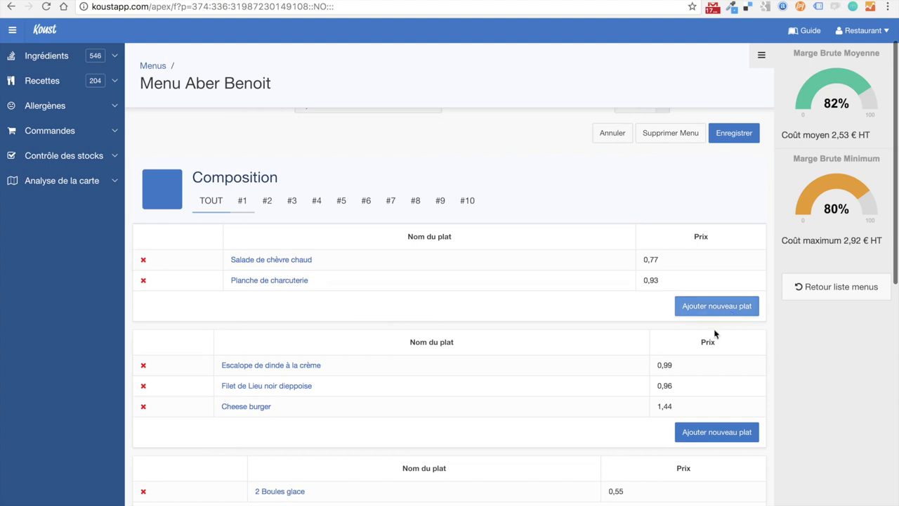
{"action": "scroll", "coordinate": [703, 337], "scroll_direction": "down", "scroll_amount": 2}
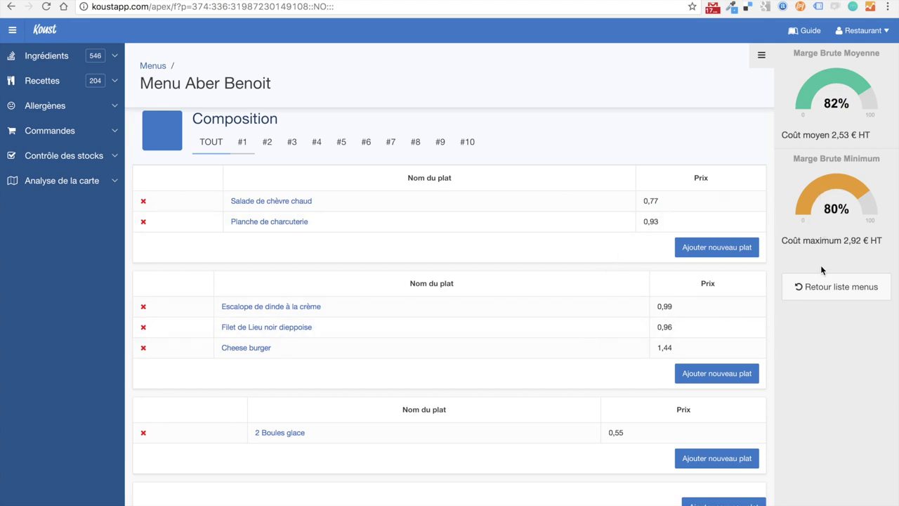
{"action": "scroll", "coordinate": [577, 203], "scroll_direction": "up", "scroll_amount": 3}
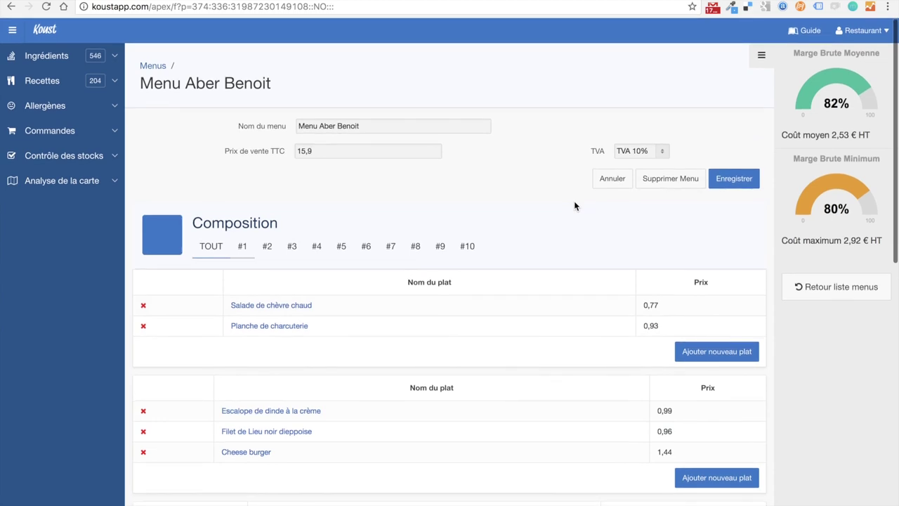
{"action": "scroll", "coordinate": [575, 206], "scroll_direction": "down", "scroll_amount": 6}
{"action": "scroll", "coordinate": [575, 205], "scroll_direction": "down", "scroll_amount": 2}
{"action": "scroll", "coordinate": [575, 205], "scroll_direction": "up", "scroll_amount": 5}
- Return to the list of menus, open Groupe Dalhia and look through its composition
{"action": "left_click", "coordinate": [151, 66]}
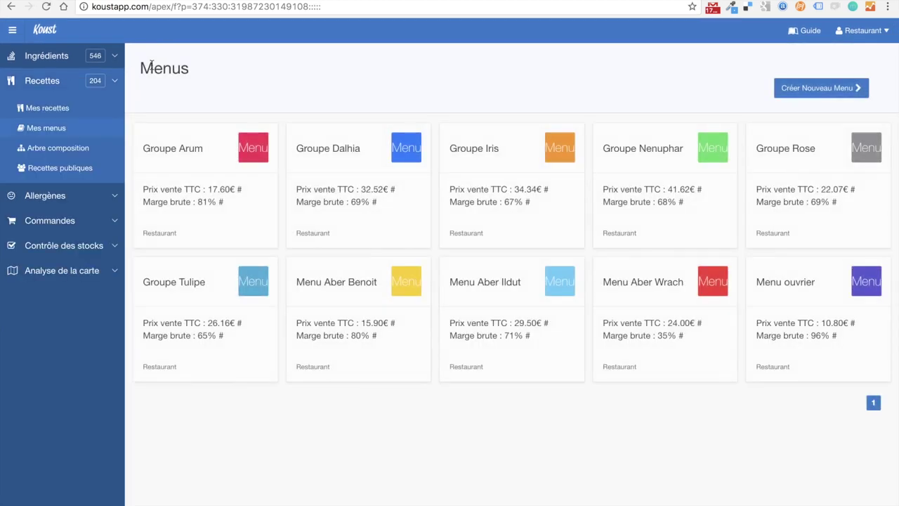
{"action": "left_click", "coordinate": [373, 195]}
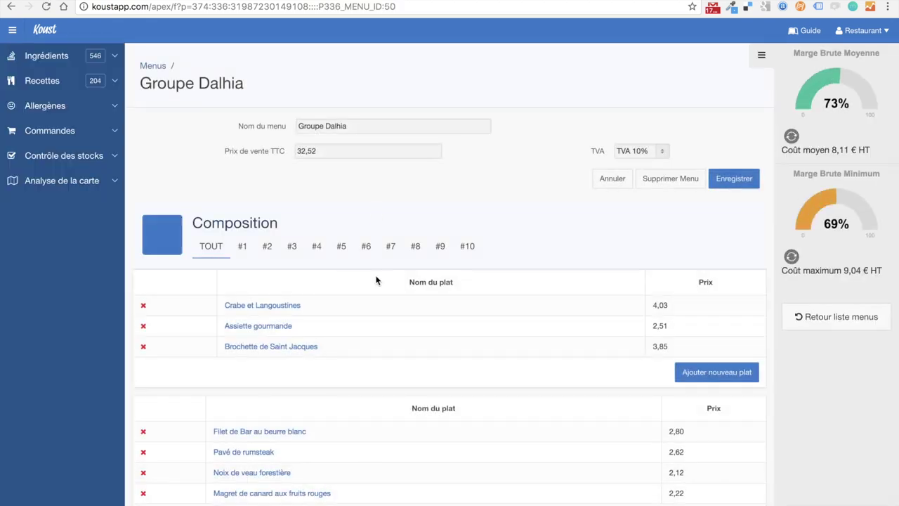
{"action": "scroll", "coordinate": [374, 279], "scroll_direction": "down", "scroll_amount": 4}
{"action": "scroll", "coordinate": [376, 280], "scroll_direction": "down", "scroll_amount": 3}
{"action": "scroll", "coordinate": [376, 280], "scroll_direction": "up", "scroll_amount": 2}
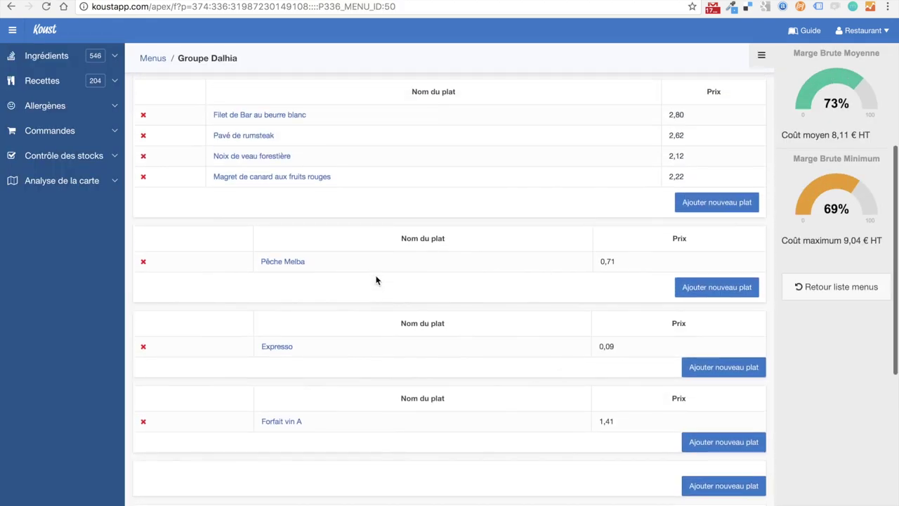
{"action": "scroll", "coordinate": [376, 279], "scroll_direction": "up", "scroll_amount": 4}
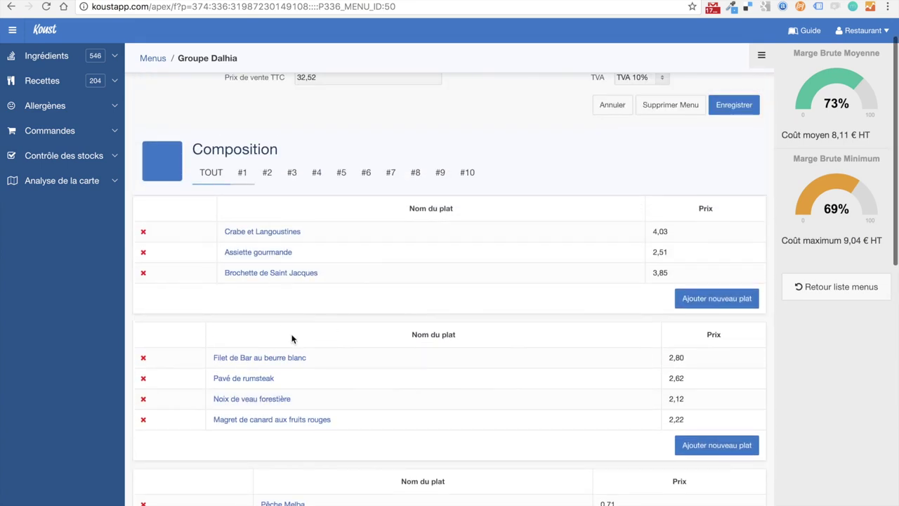
- Examine Groupe Dalhia's dish groups, including Expresso and Forfait vin A, alongside the menu's gross margins and costs
{"action": "scroll", "coordinate": [312, 399], "scroll_direction": "down", "scroll_amount": 5}
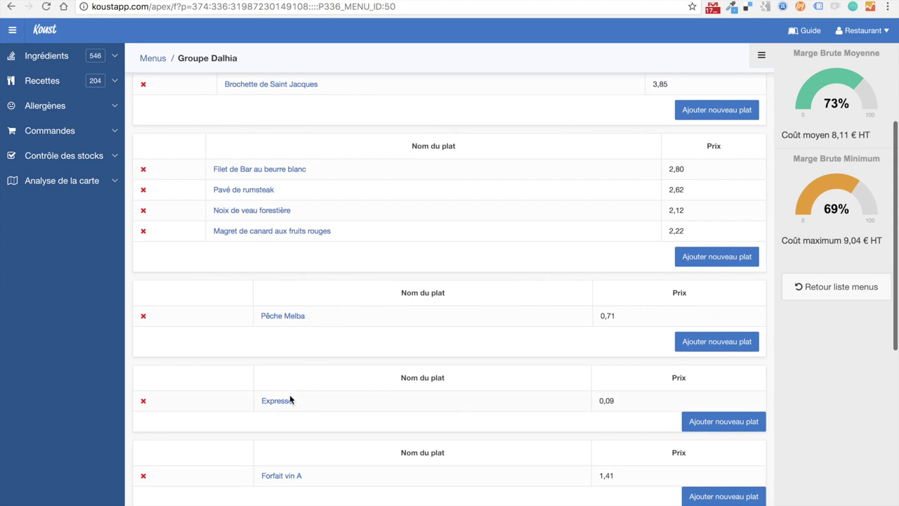
{"action": "scroll", "coordinate": [291, 408], "scroll_direction": "down", "scroll_amount": 3}
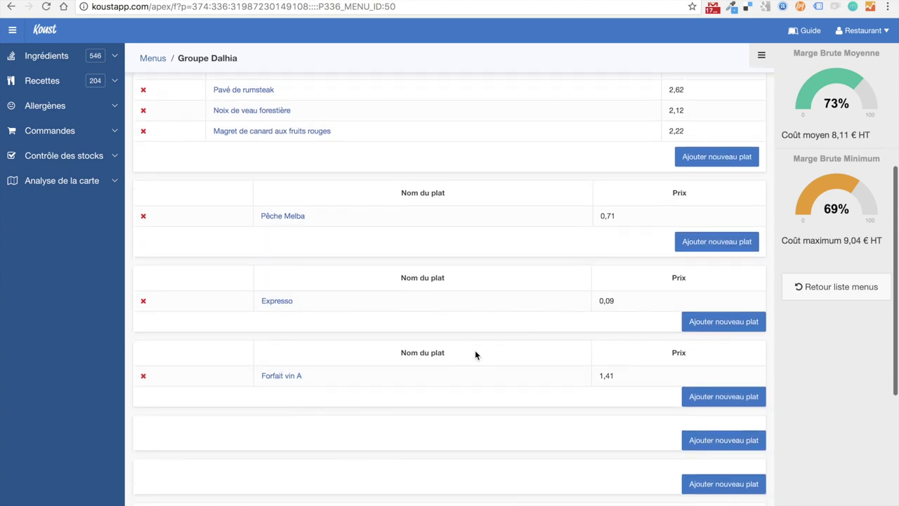
{"action": "scroll", "coordinate": [822, 226], "scroll_direction": "up", "scroll_amount": 4}
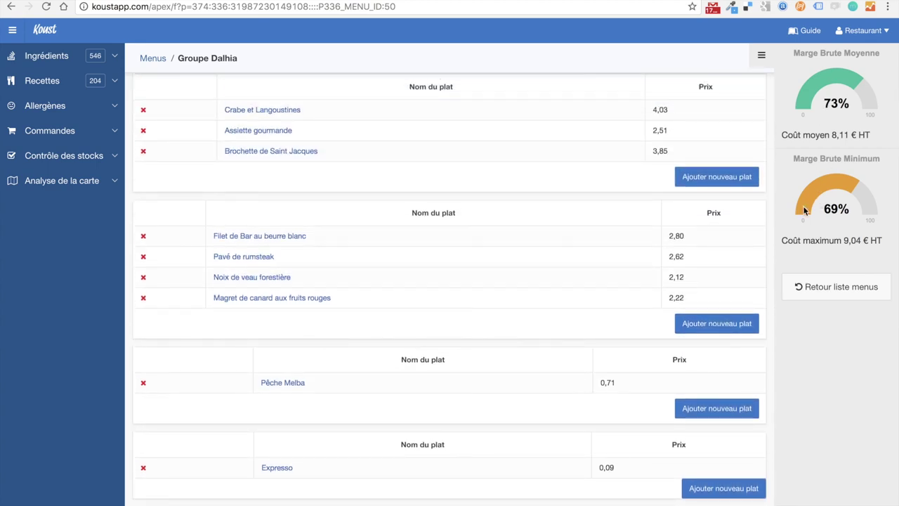
{"action": "scroll", "coordinate": [473, 351], "scroll_direction": "down", "scroll_amount": 10}
{"action": "scroll", "coordinate": [435, 195], "scroll_direction": "up", "scroll_amount": 5}
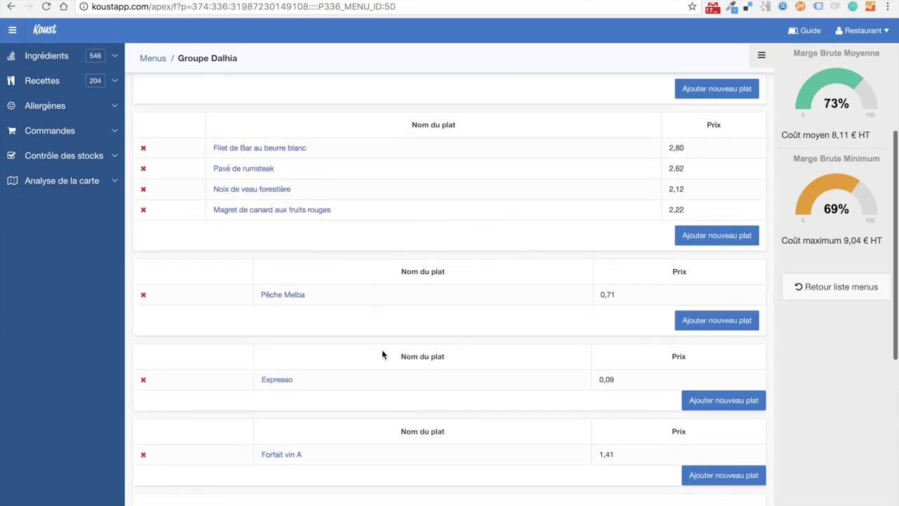
{"action": "scroll", "coordinate": [491, 196], "scroll_direction": "up", "scroll_amount": 2}
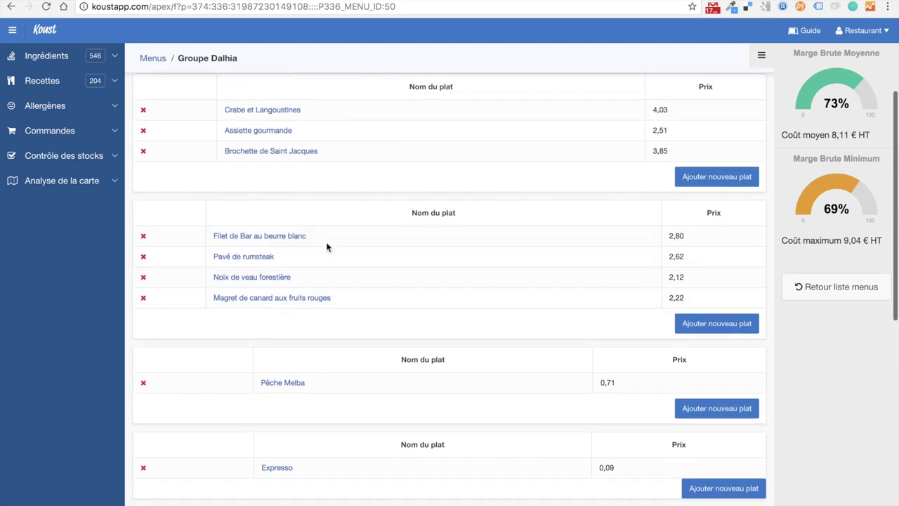
{"action": "scroll", "coordinate": [367, 308], "scroll_direction": "down", "scroll_amount": 2}
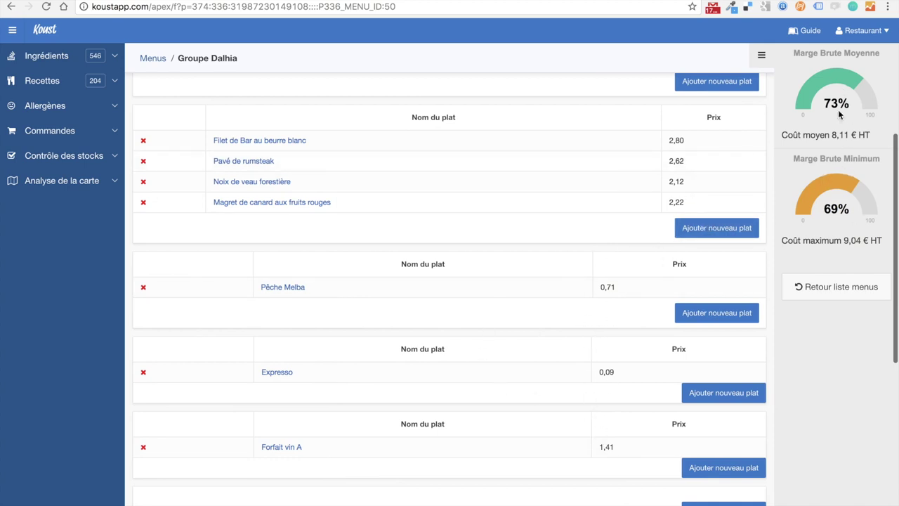
{"action": "scroll", "coordinate": [509, 268], "scroll_direction": "up", "scroll_amount": 5}
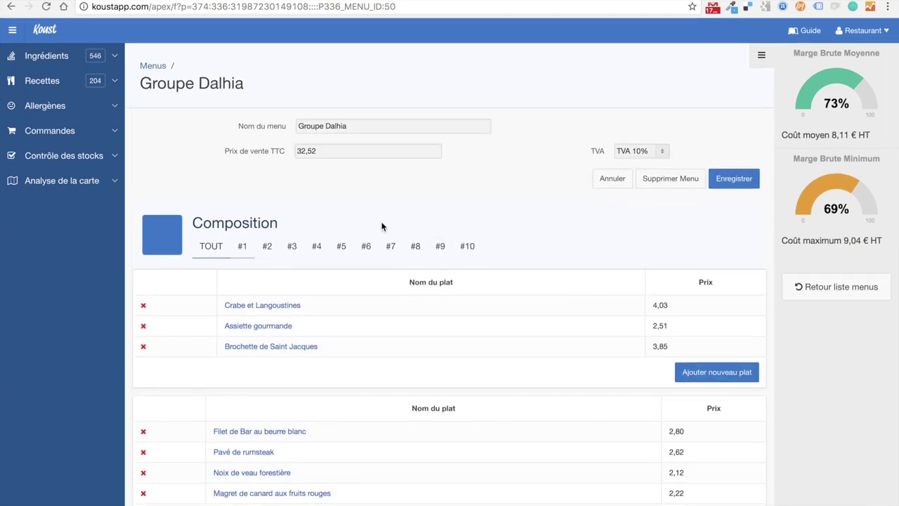
- View the VAT rates available for Groupe Dalhia, keeping TVA 10% selected
{"action": "left_click", "coordinate": [660, 151]}
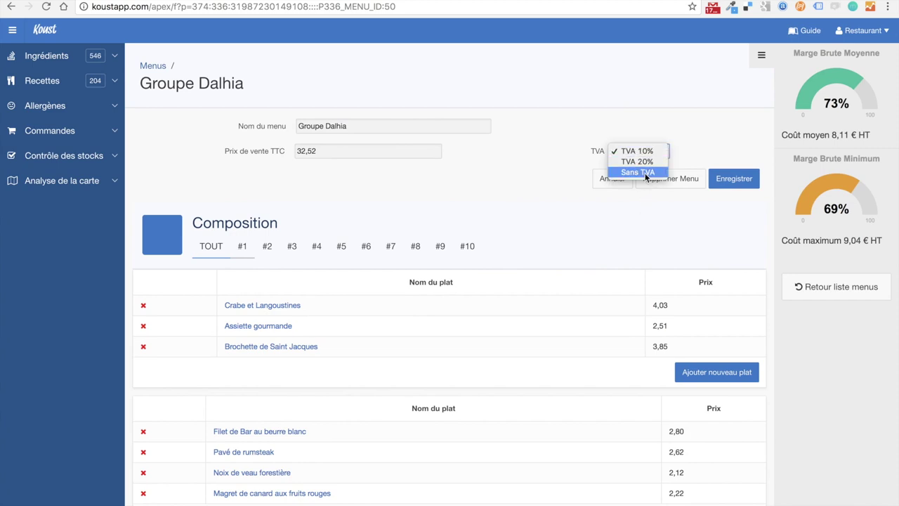
{"action": "left_click", "coordinate": [621, 231]}
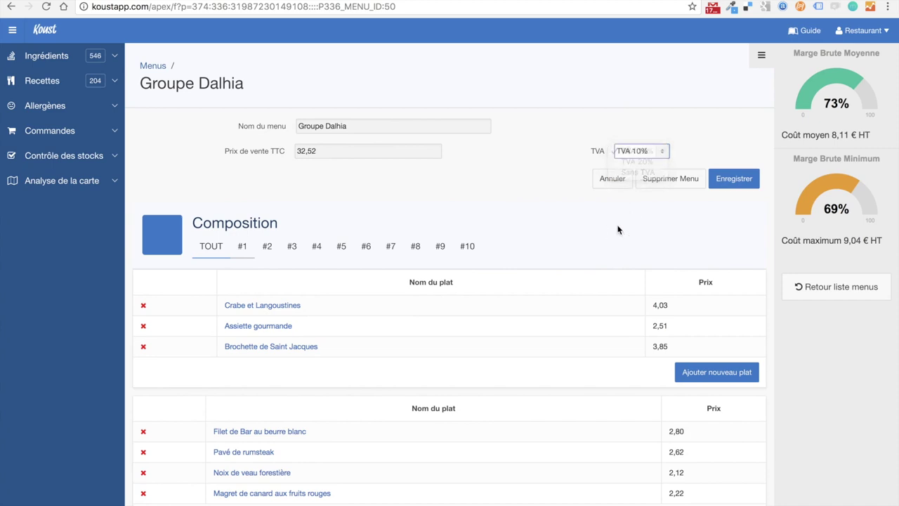
{"action": "left_click", "coordinate": [650, 153]}
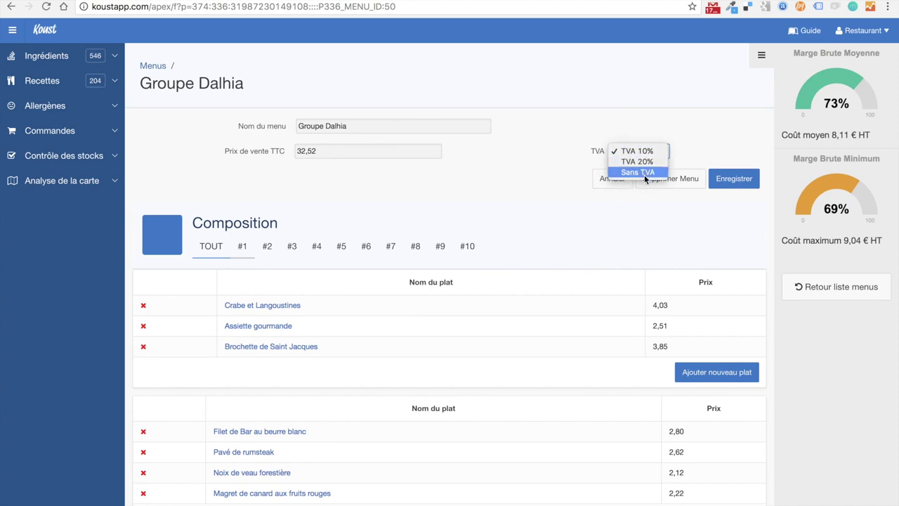
{"action": "left_click", "coordinate": [626, 221]}
{"action": "scroll", "coordinate": [626, 222], "scroll_direction": "down", "scroll_amount": 8}
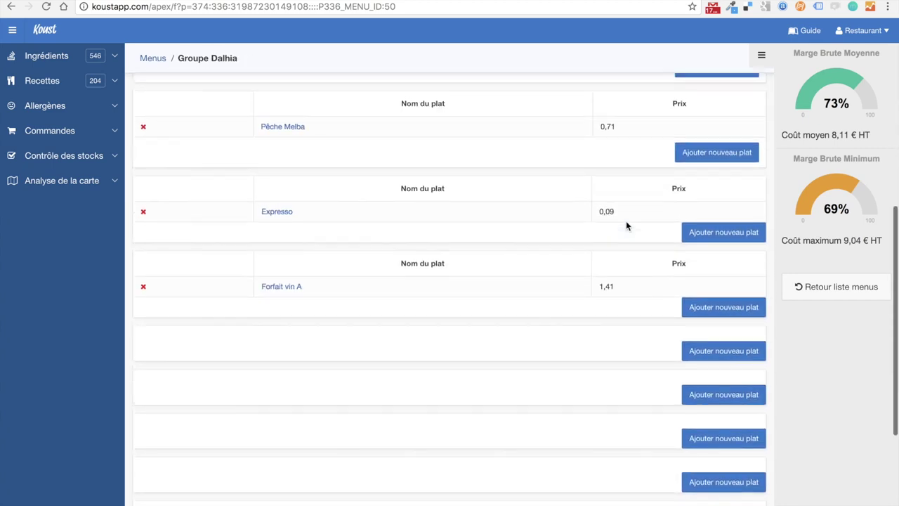
{"action": "scroll", "coordinate": [626, 222], "scroll_direction": "up", "scroll_amount": 8}
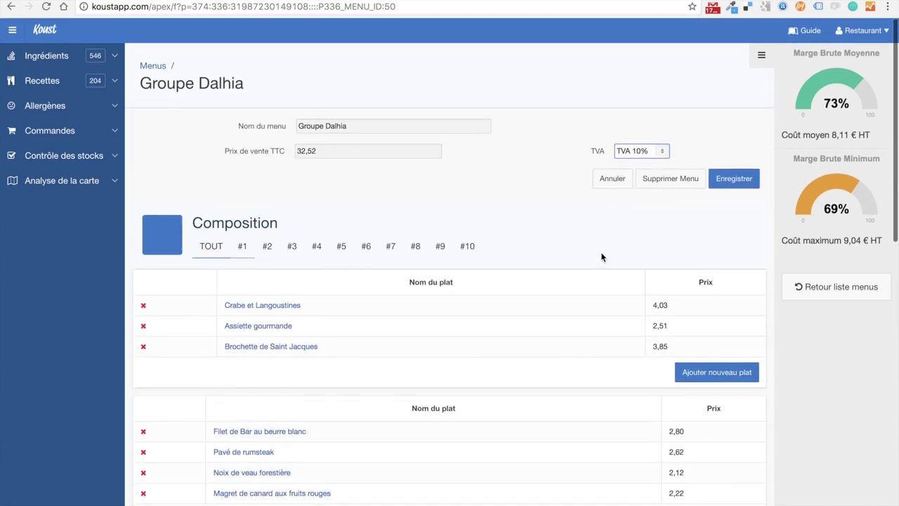
{"action": "scroll", "coordinate": [601, 257], "scroll_direction": "down", "scroll_amount": 3}
{"action": "scroll", "coordinate": [583, 365], "scroll_direction": "up", "scroll_amount": 4}
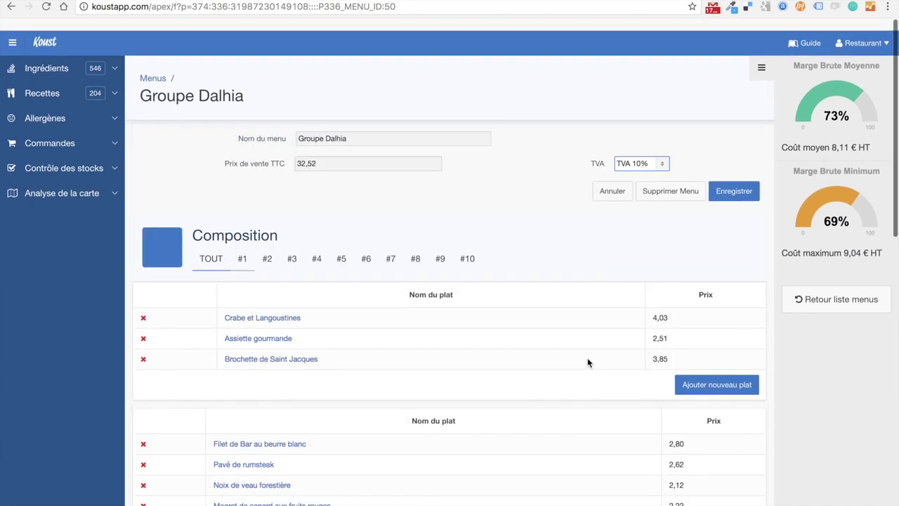